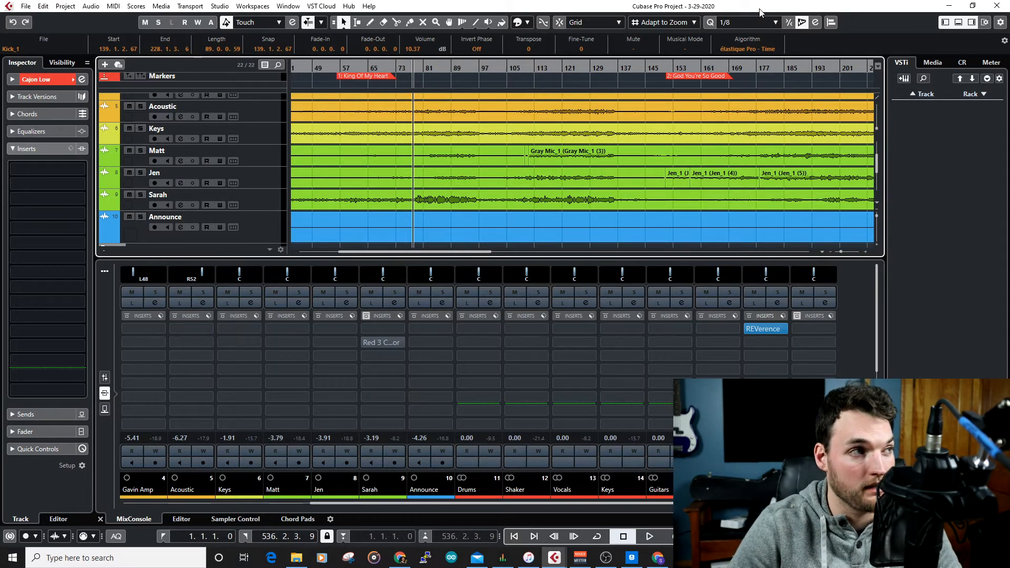
Look over the track list and enlarge the Markers track area so its controls and song markers show in full.
scroll(263, 127, "down", 5)
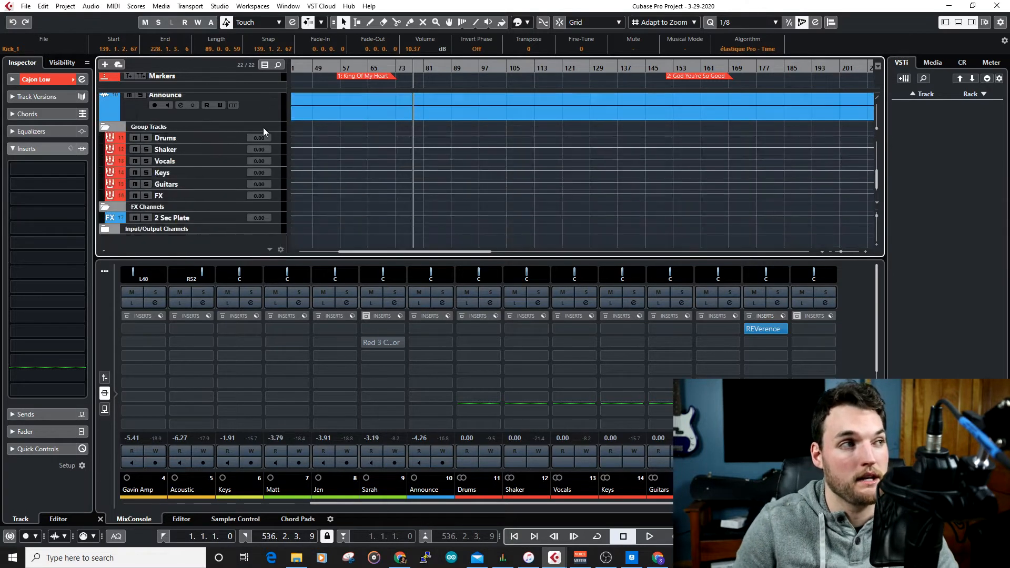
scroll(248, 219, "up", 6)
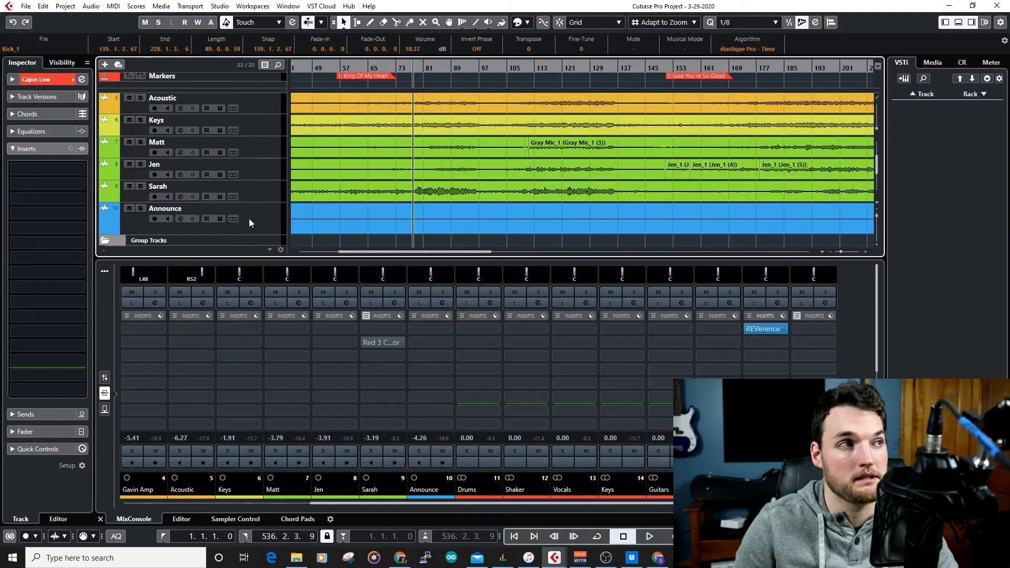
left_click(201, 78)
left_click_drag(211, 94, 238, 107)
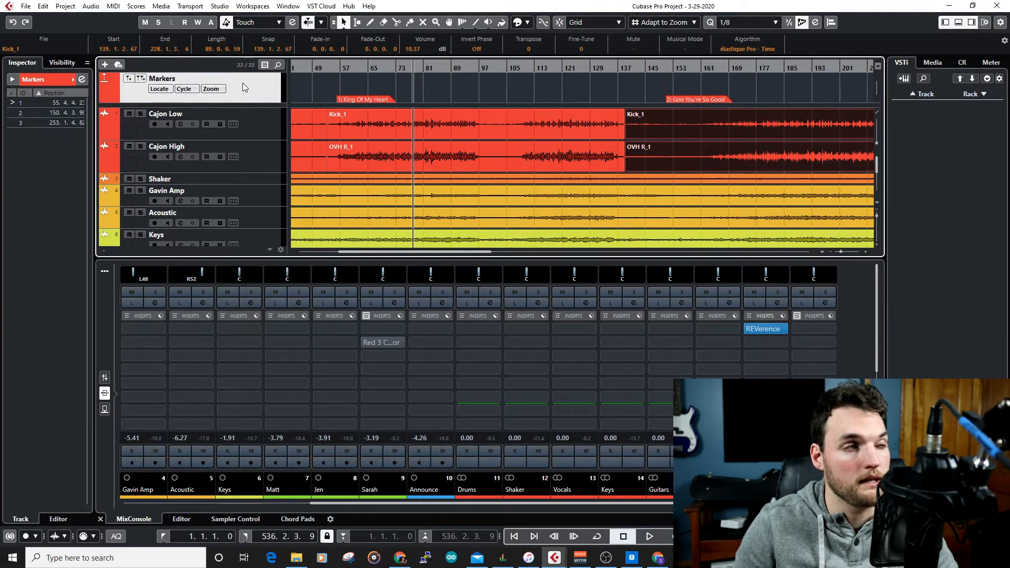
left_click_drag(247, 99, 249, 90)
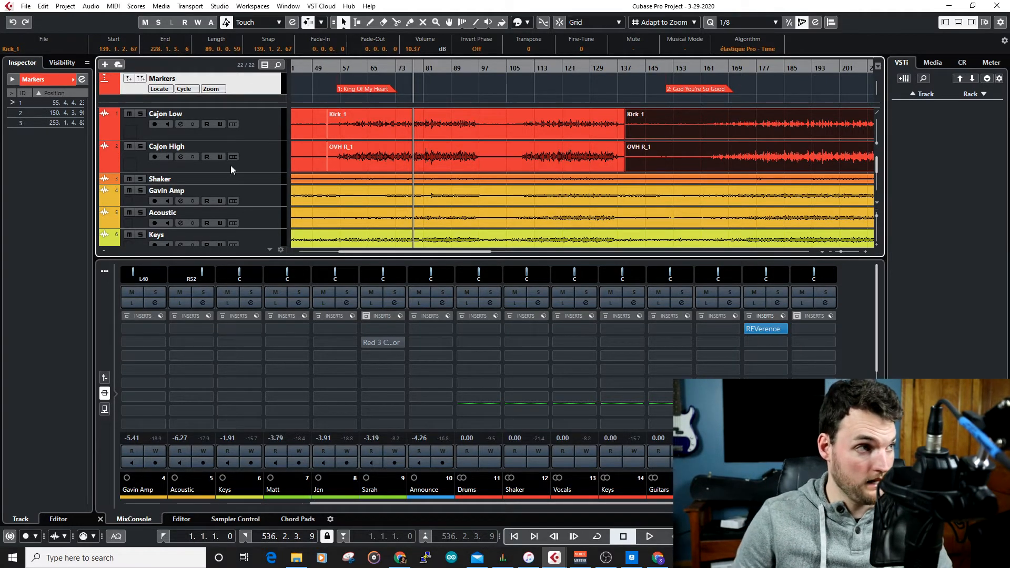
Select the Shaker audio track and review the lower-zone mixer channels in both the fader and inserts views.
left_click(253, 181)
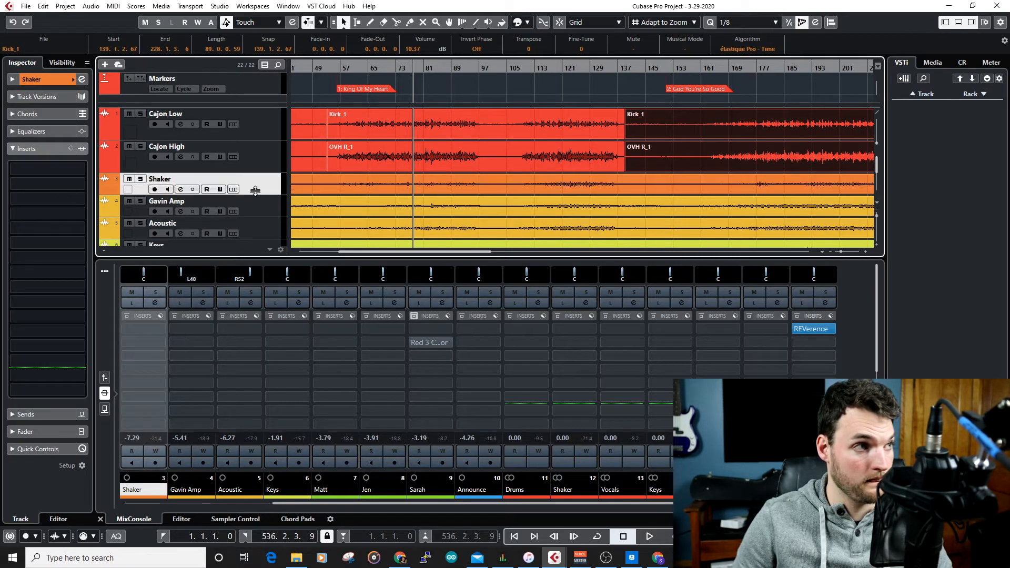
left_click(105, 377)
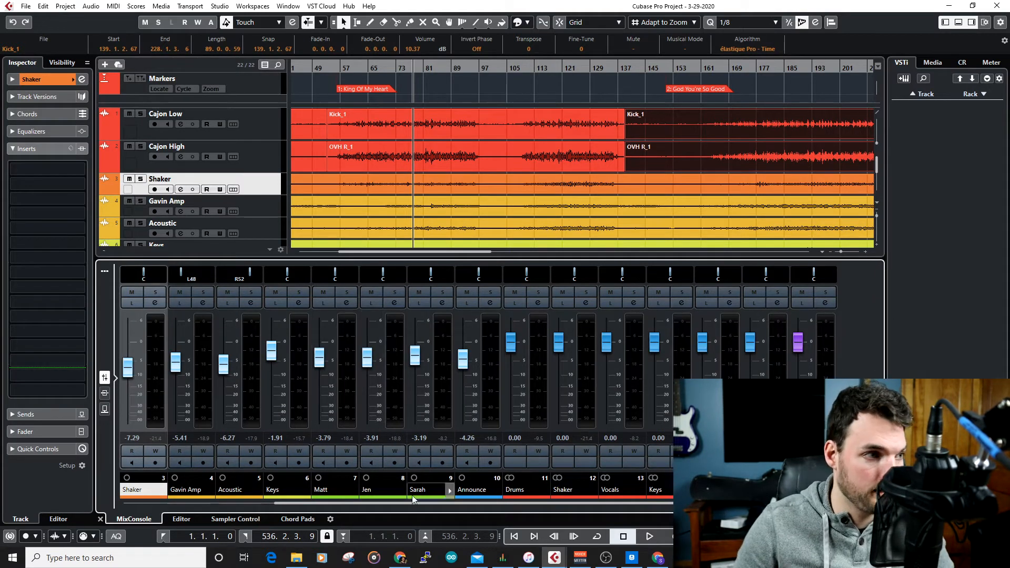
left_click(188, 502)
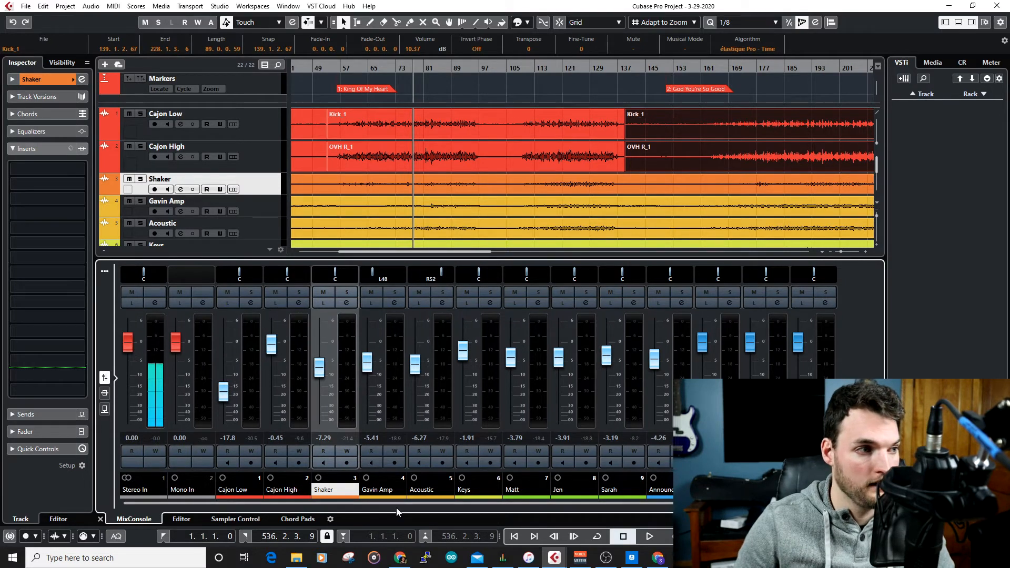
left_click_drag(402, 504, 598, 513)
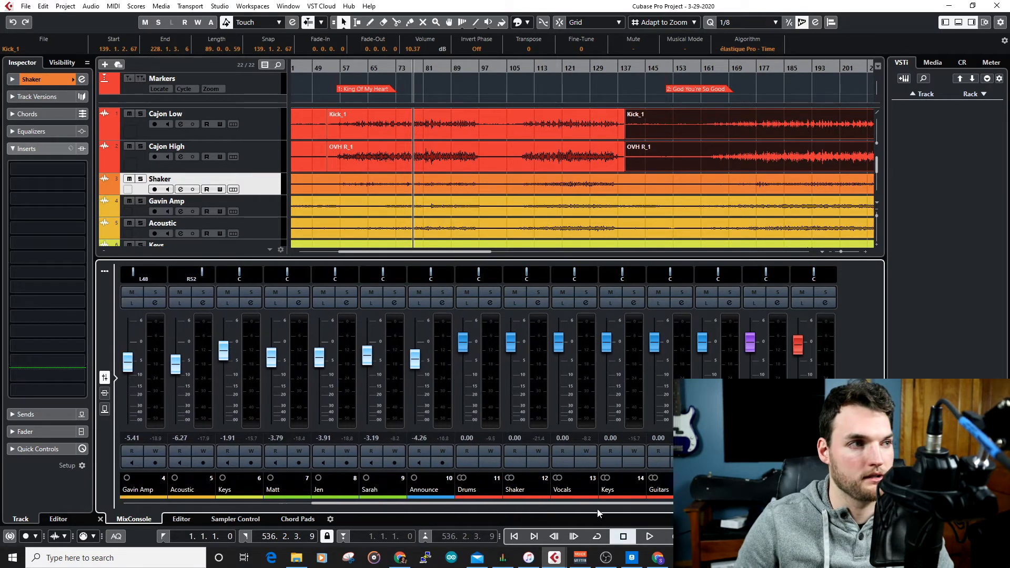
left_click_drag(676, 518, 348, 503)
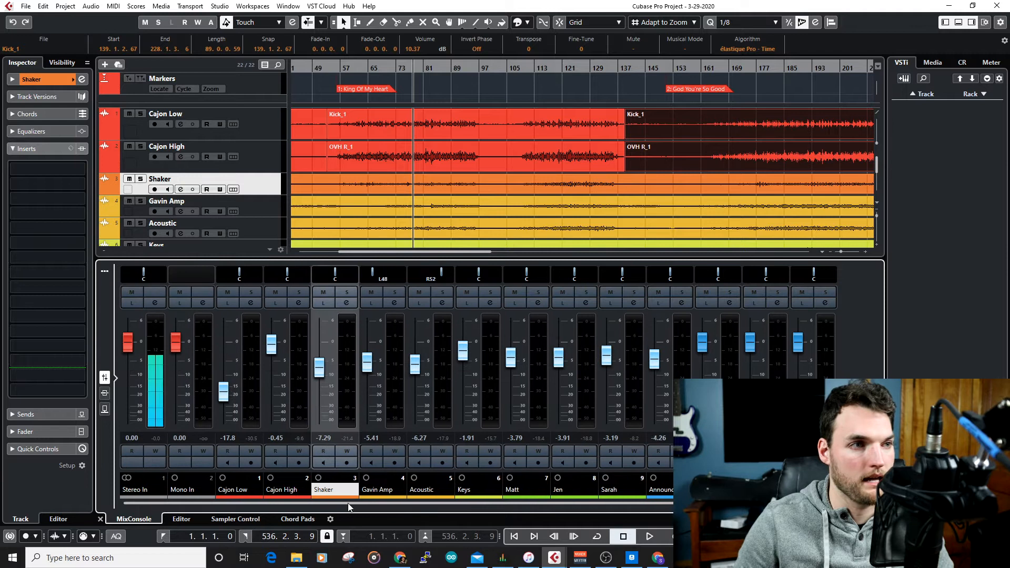
left_click(105, 393)
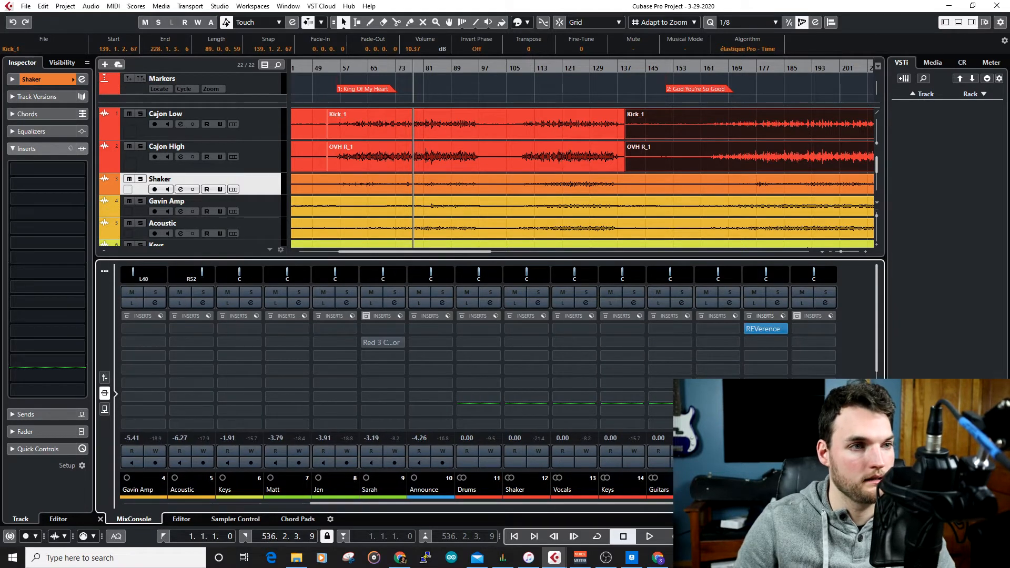
left_click(105, 377)
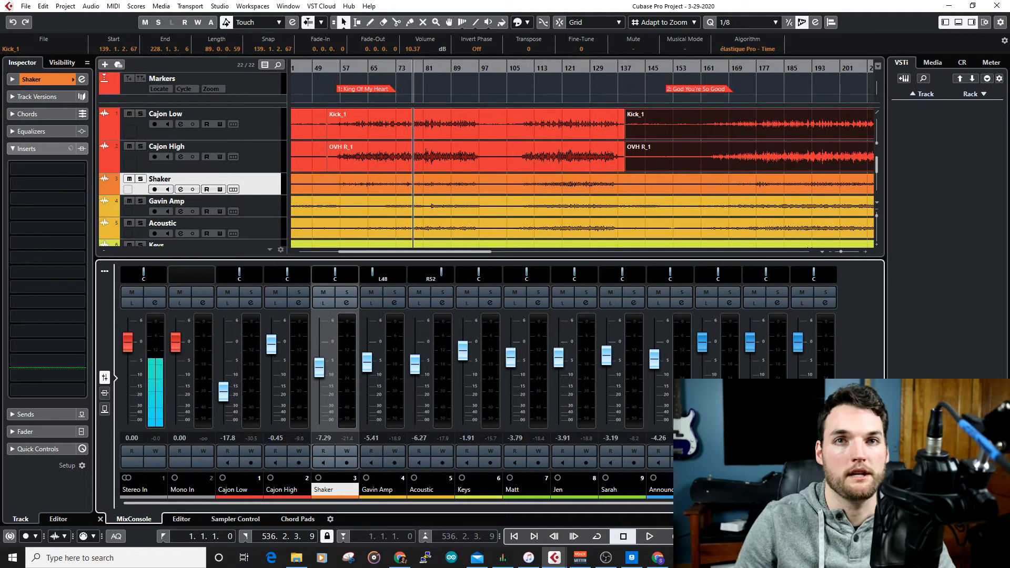
Bring up the full MixConsole, collapse its Inserts rack and review the channels from Stereo In through Stereo Out.
left_click_drag(1009, 7, 667, 2)
left_click(577, 114)
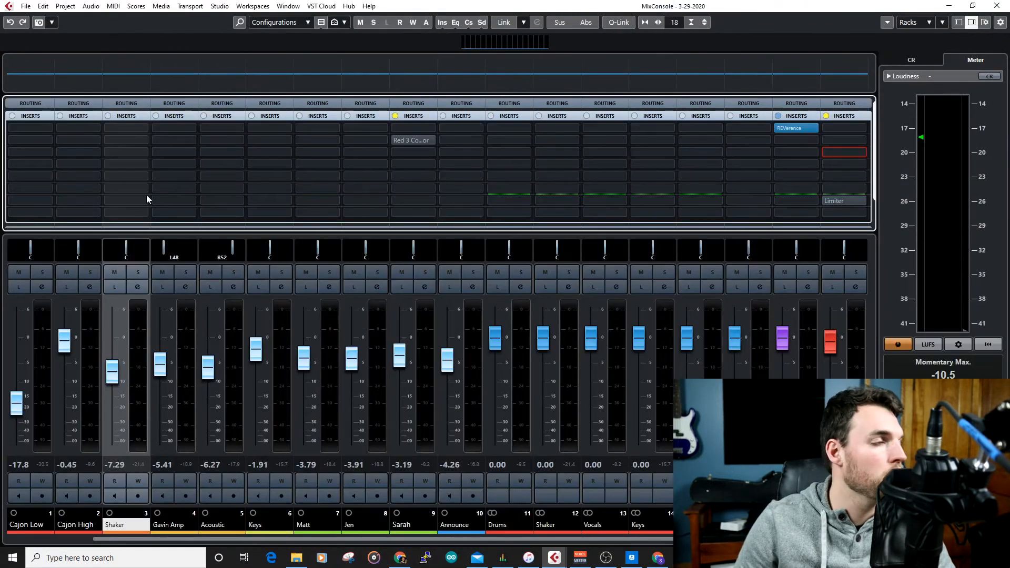
left_click(32, 117)
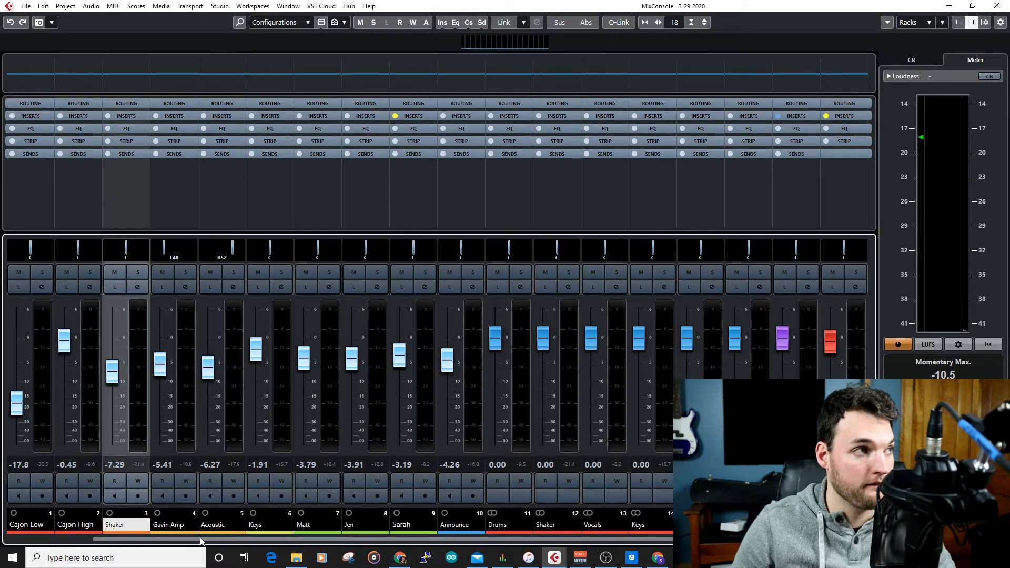
left_click_drag(212, 540, 82, 549)
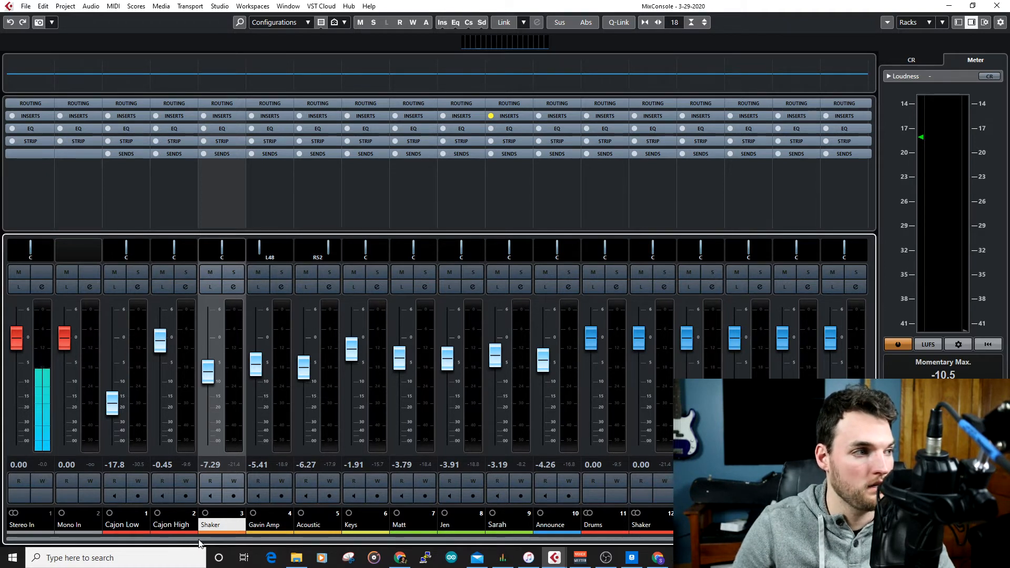
left_click_drag(198, 540, 333, 540)
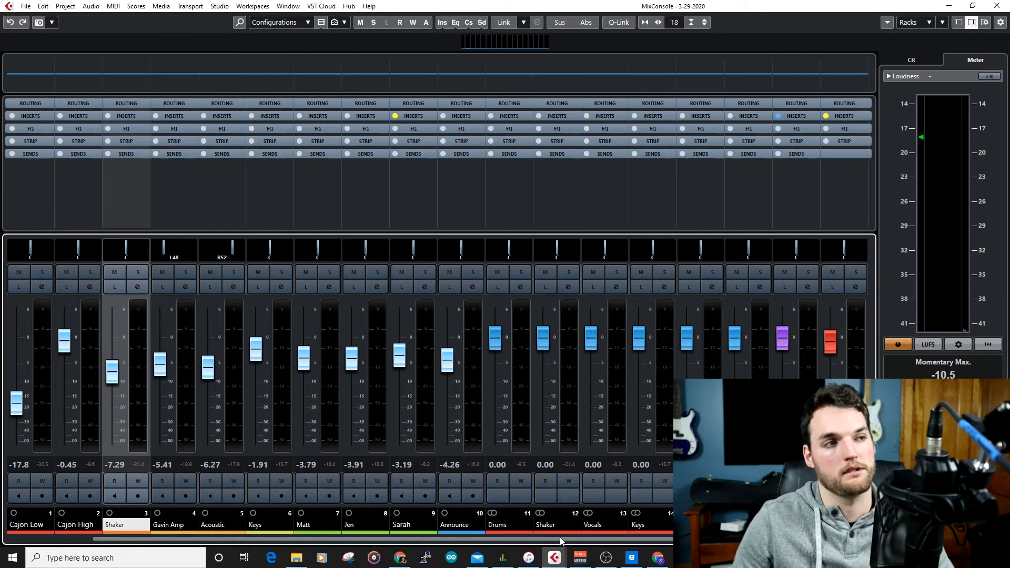
Select the Drums, Shaker, Keys and FX group channels one after another.
left_click(516, 223)
left_click(559, 212)
left_click(652, 207)
left_click(743, 210)
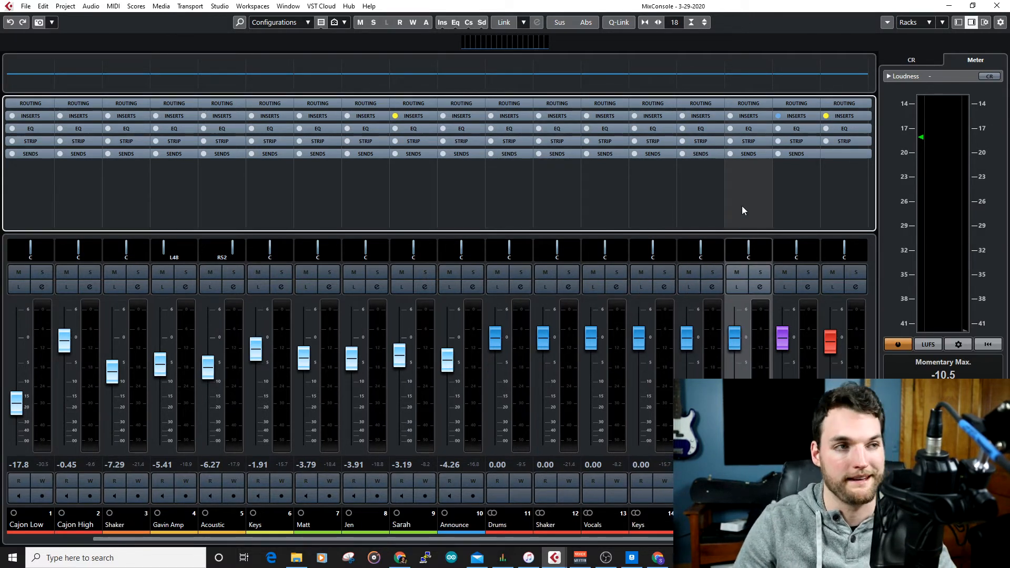
Expand the Routing rack, review the output assignments of all channels, and expand the Inserts rack.
left_click(647, 103)
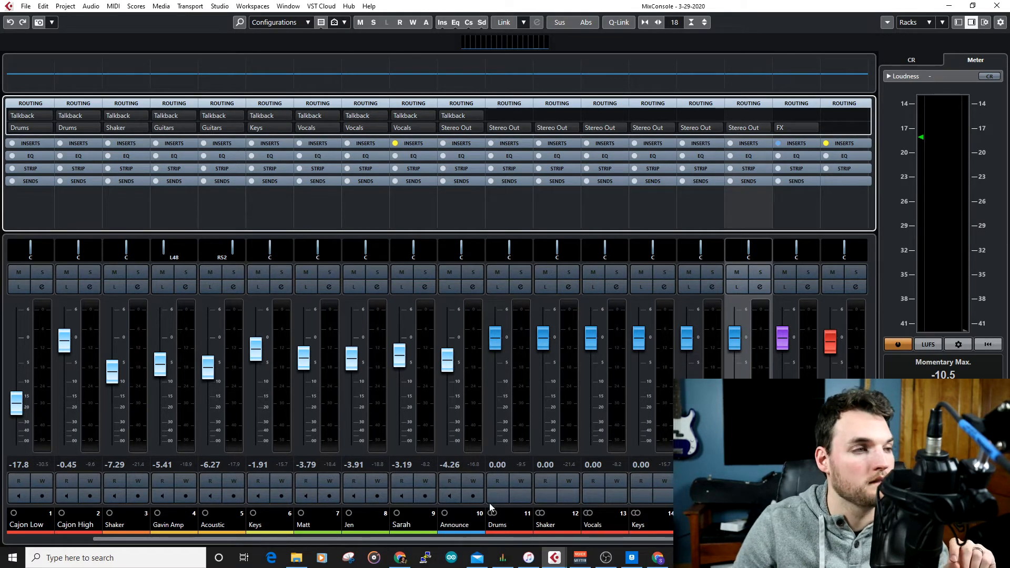
left_click_drag(509, 540, 228, 514)
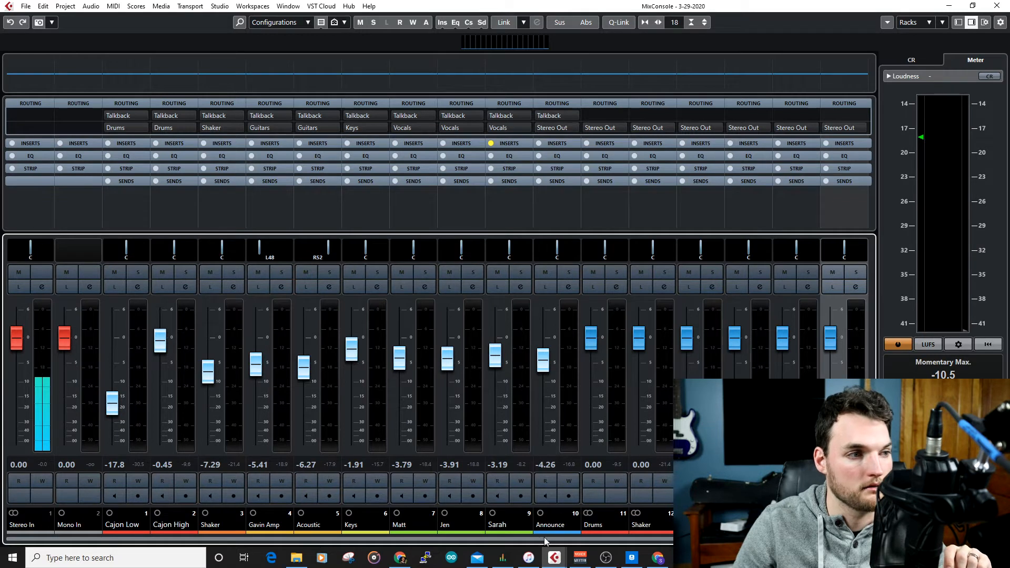
left_click_drag(546, 541, 614, 531)
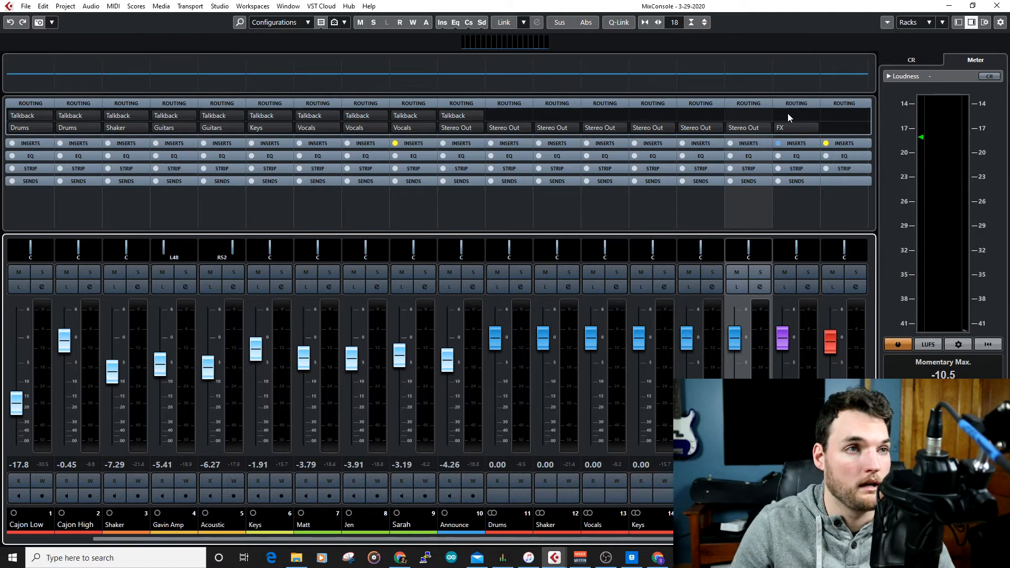
left_click(837, 143)
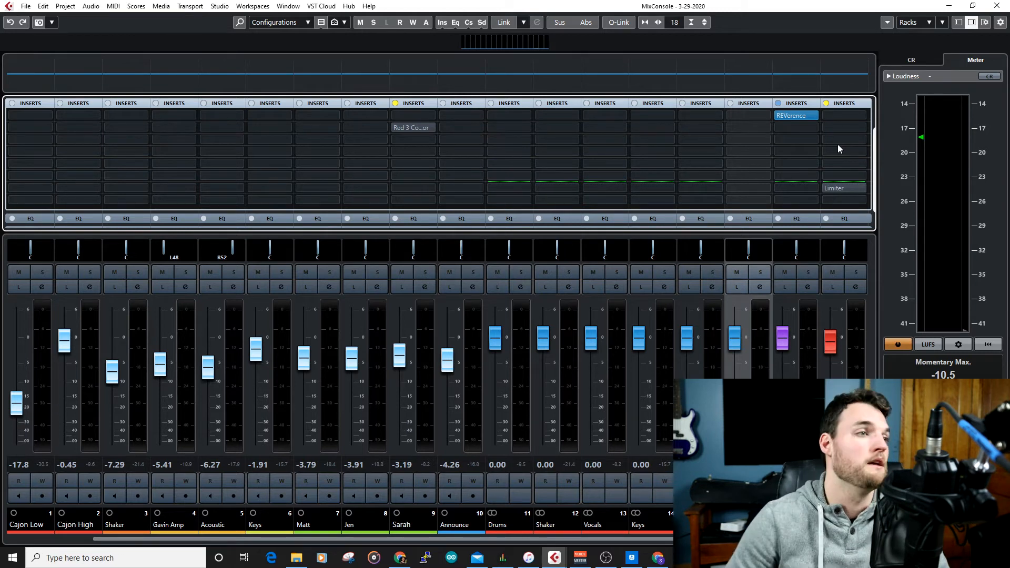
Return to the project window and look through the audio tracks from Cajon Low down to the group tracks.
left_click_drag(740, 4, 1009, 48)
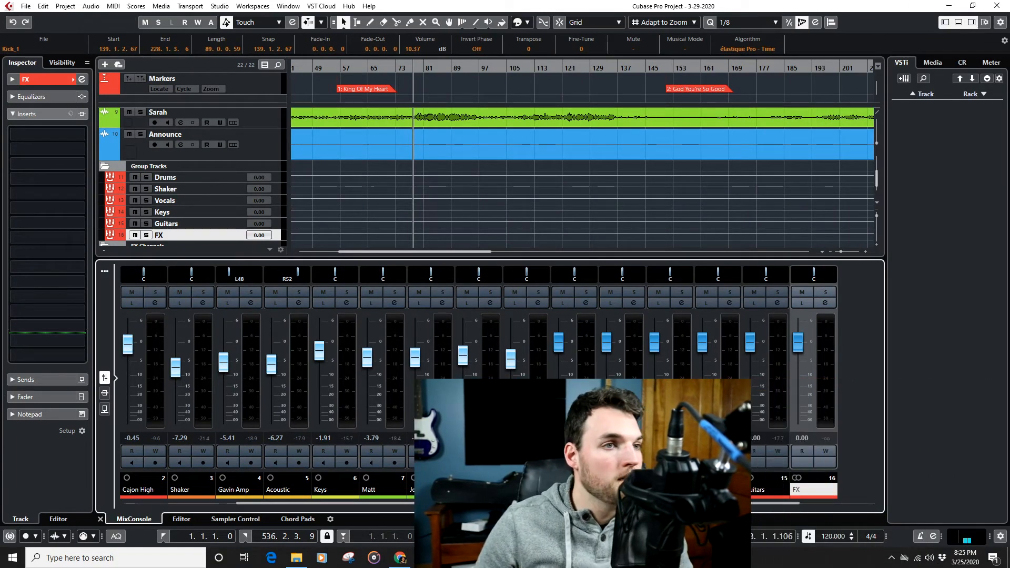
scroll(436, 156, "up", 5)
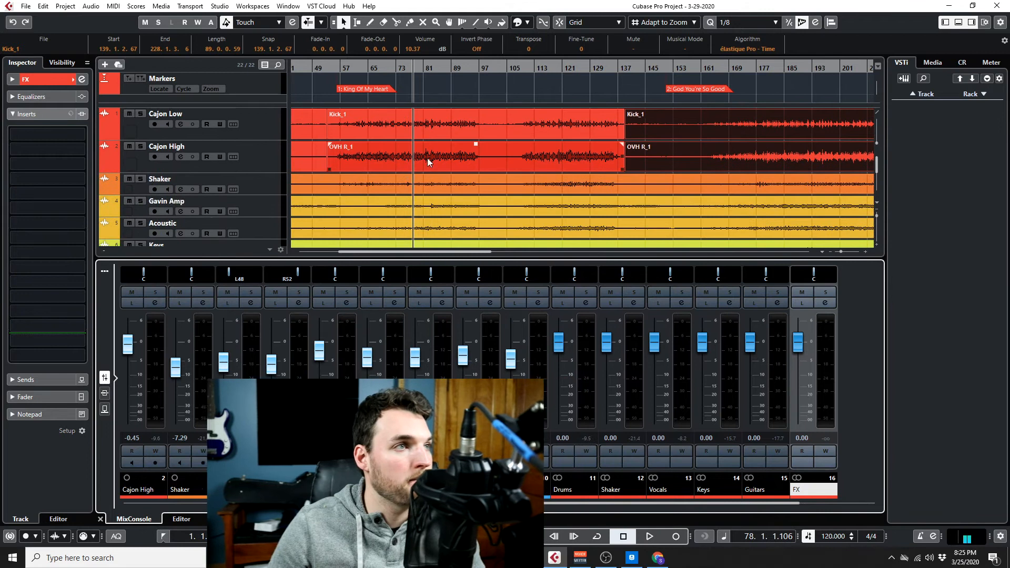
scroll(443, 153, "down", 2)
scroll(444, 152, "down", 4)
scroll(443, 152, "up", 3)
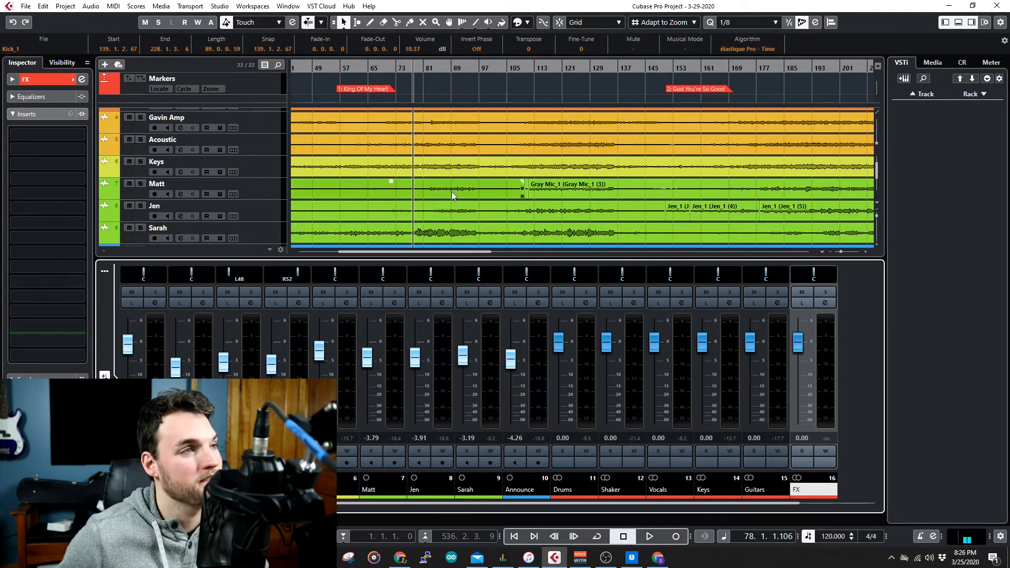
scroll(453, 197, "down", 1)
scroll(454, 197, "up", 2)
scroll(454, 196, "down", 1)
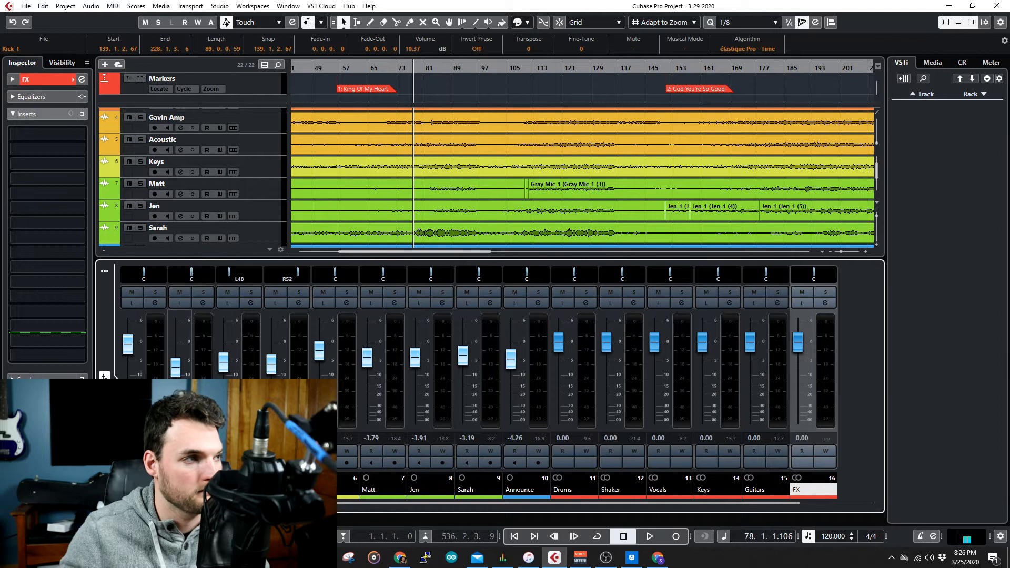
Show the mixer inserts up to Stereo Out and play the song from a point after the King Of My Heart marker.
left_click_drag(326, 504, 466, 511)
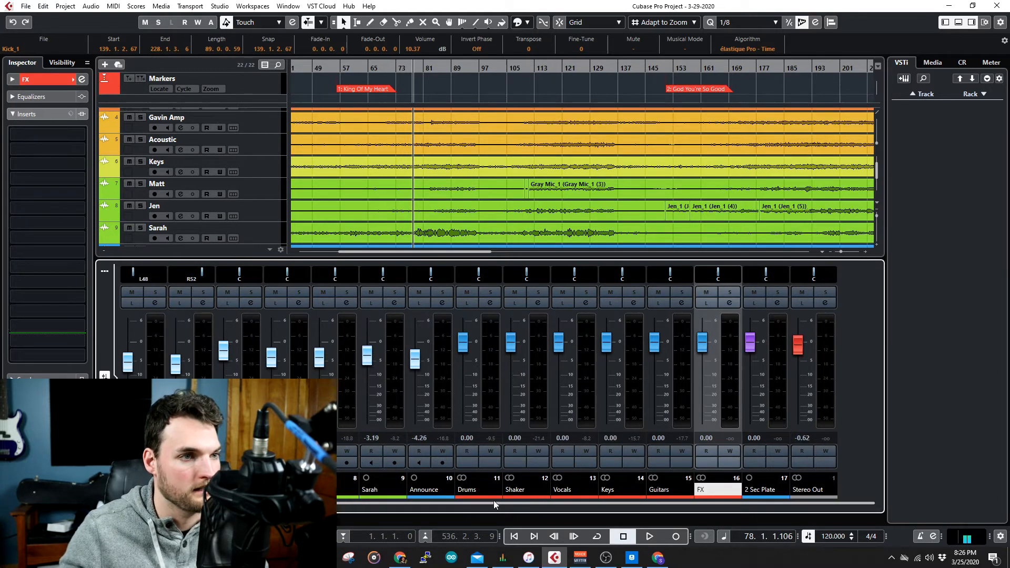
left_click(105, 389)
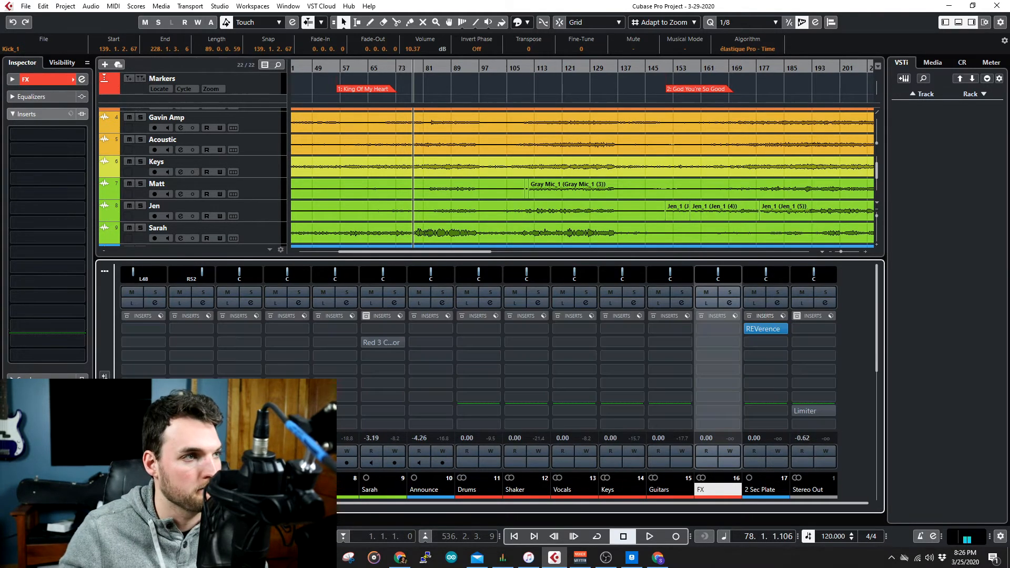
key("space")
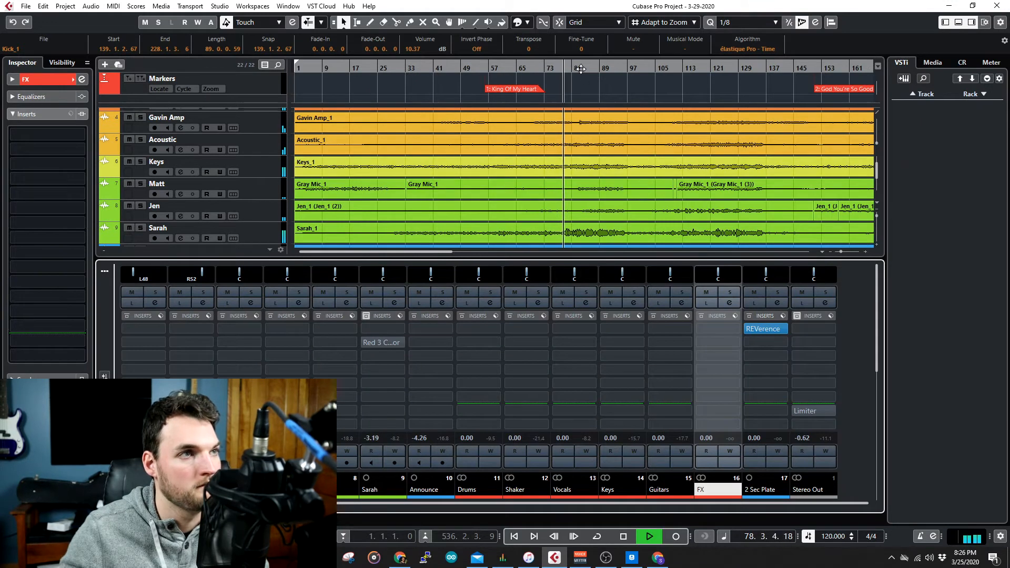
scroll(636, 219, "up", 3)
left_click(626, 68)
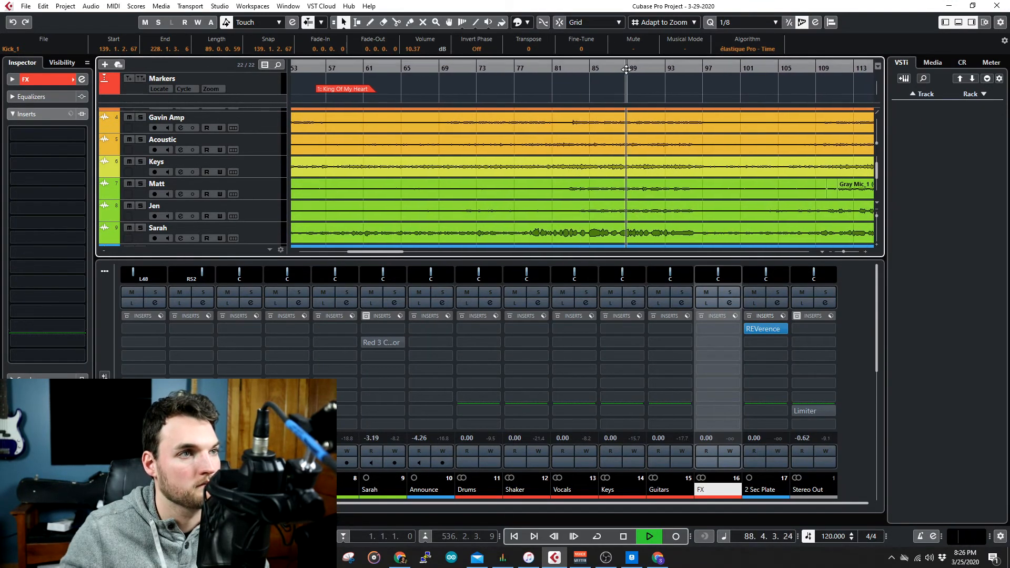
left_click(524, 69)
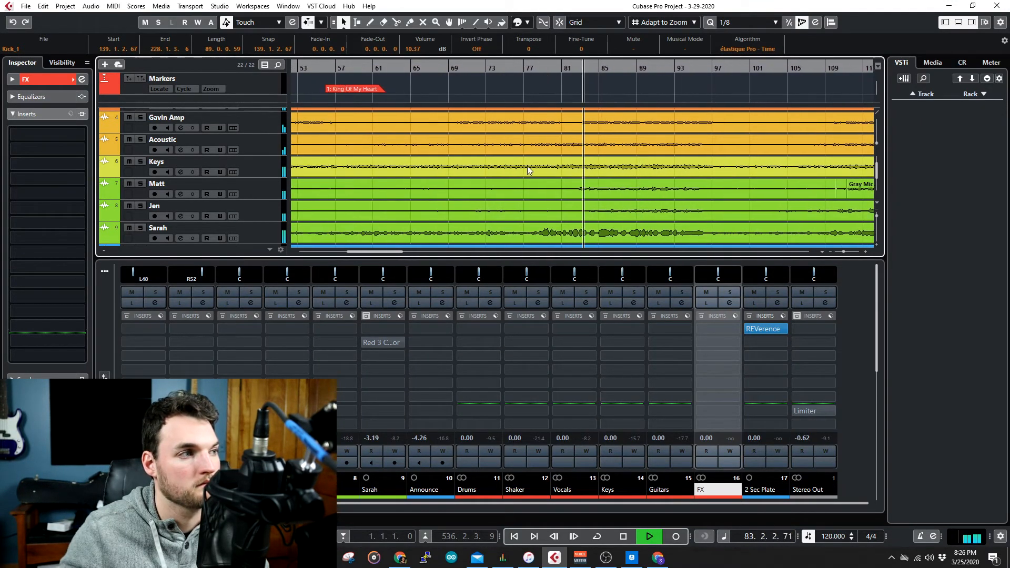
Load the RChannel Mono channel strip into the first insert slot of Stereo Out and show its plug-in window.
left_click(831, 332)
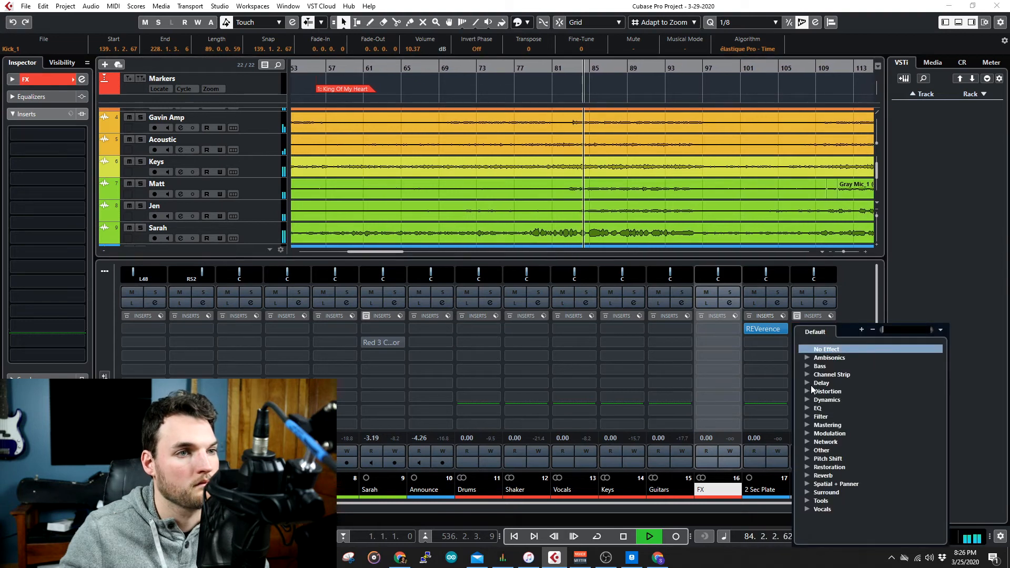
left_click(806, 407)
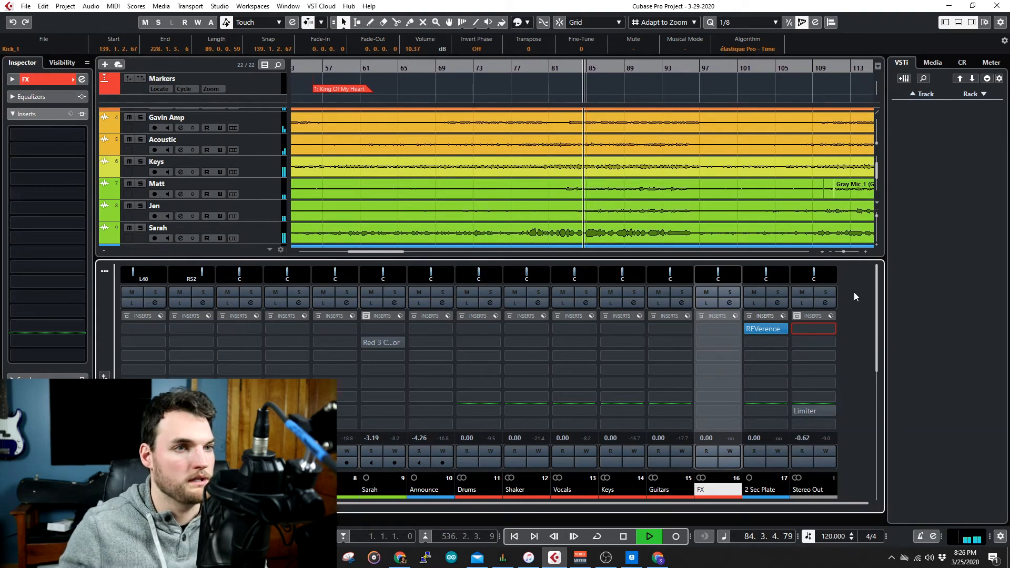
left_click(825, 327)
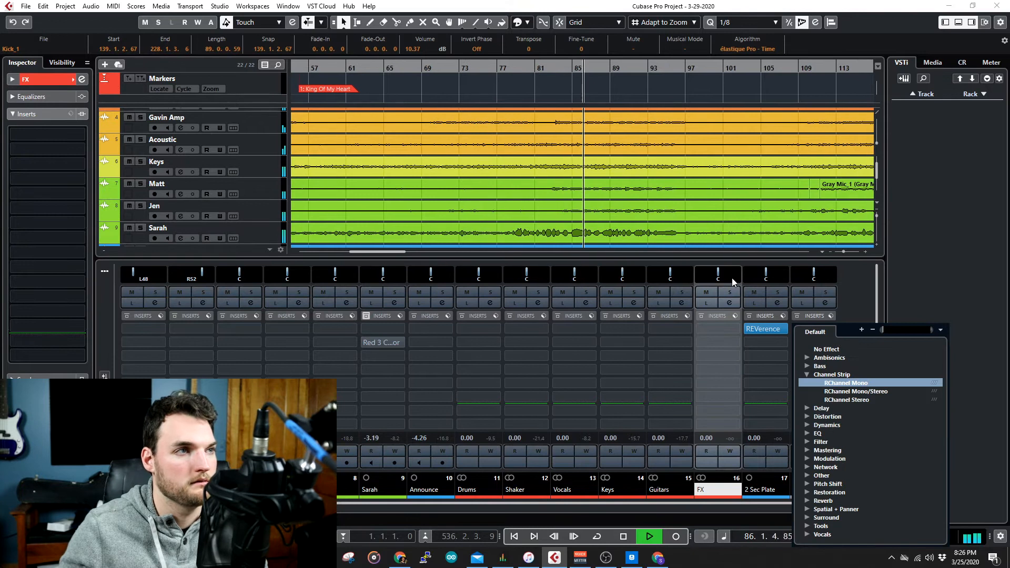
left_click(889, 291)
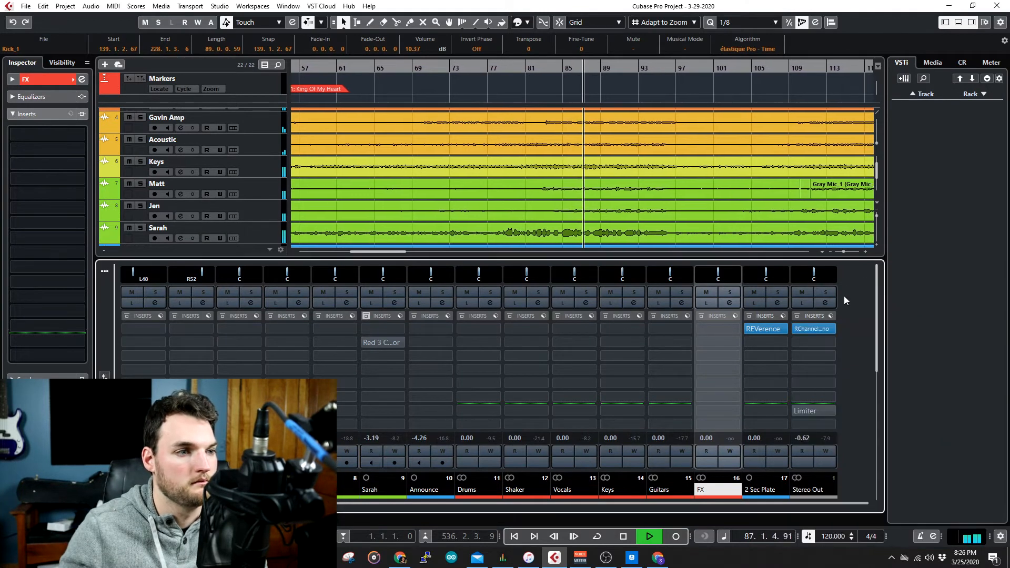
left_click(827, 329)
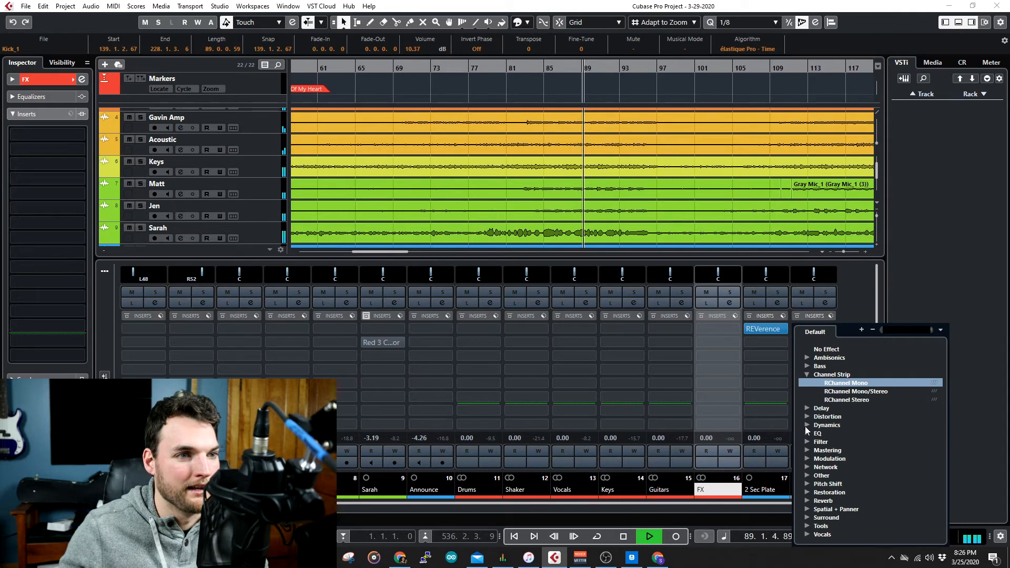
left_click(801, 381)
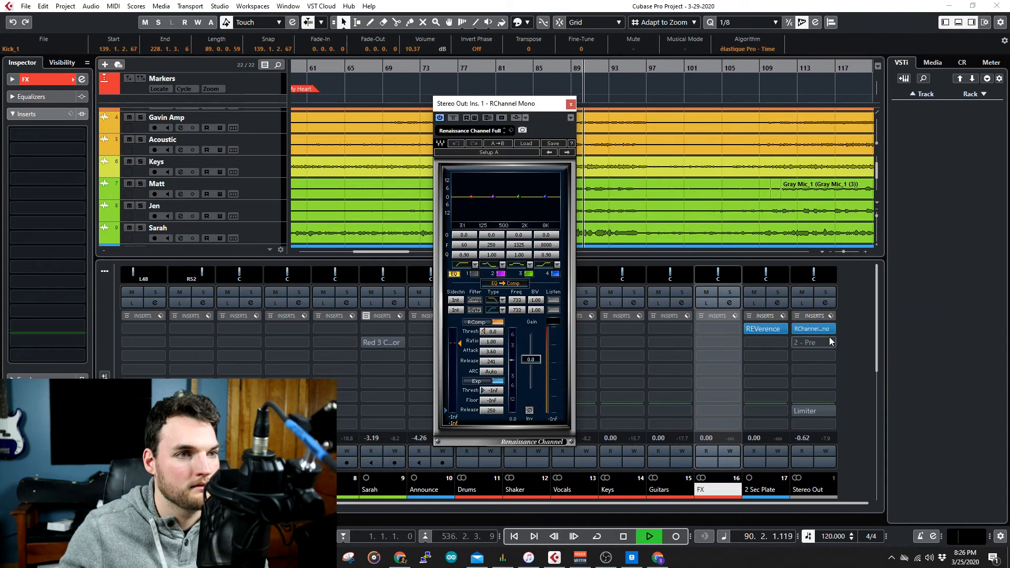
Replace the channel strip in Stereo Out's first insert slot with the Frequency EQ and reposition its window.
left_click(571, 104)
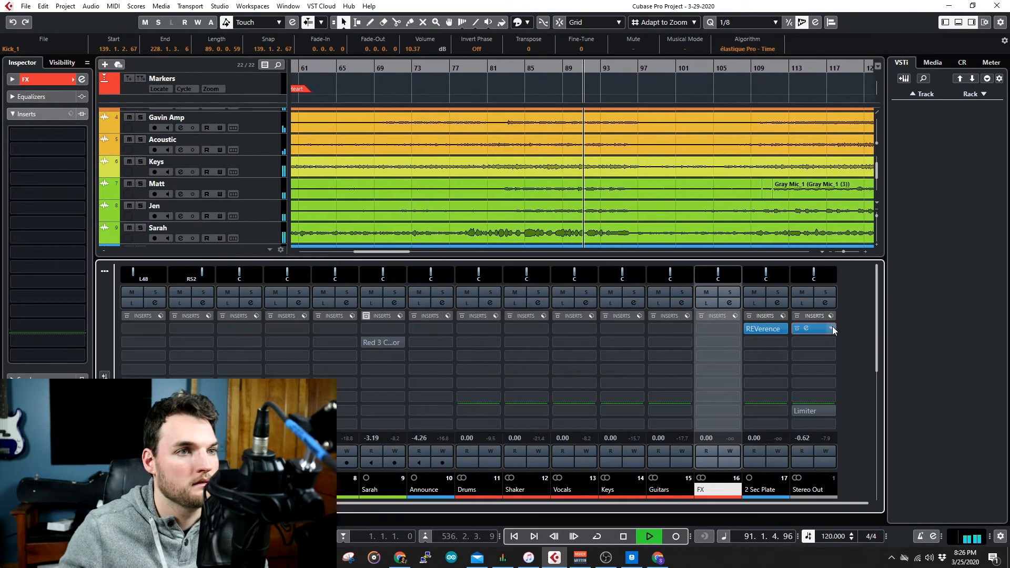
left_click(813, 329)
left_click(807, 433)
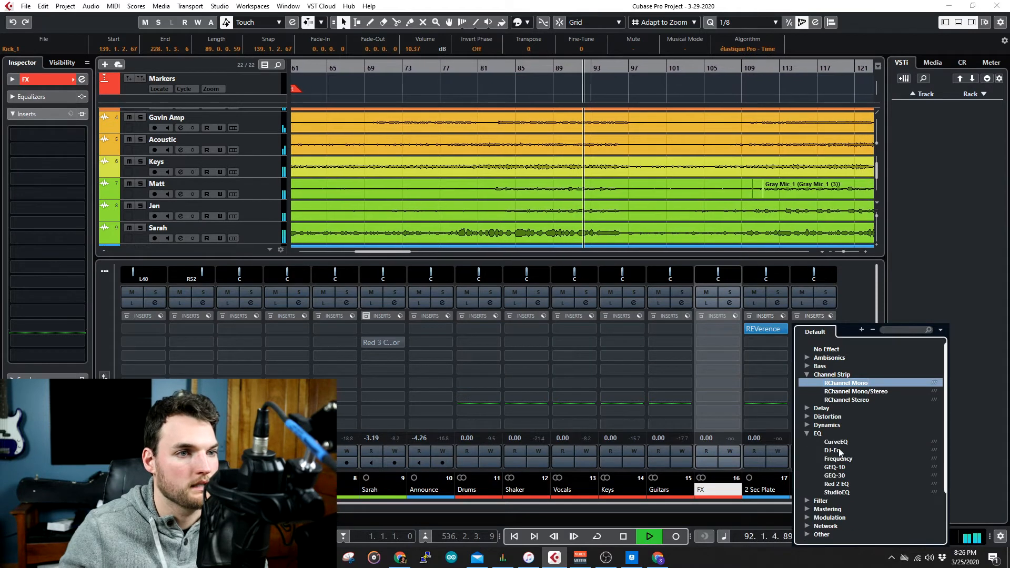
left_click(835, 451)
left_click_drag(595, 153, 596, 117)
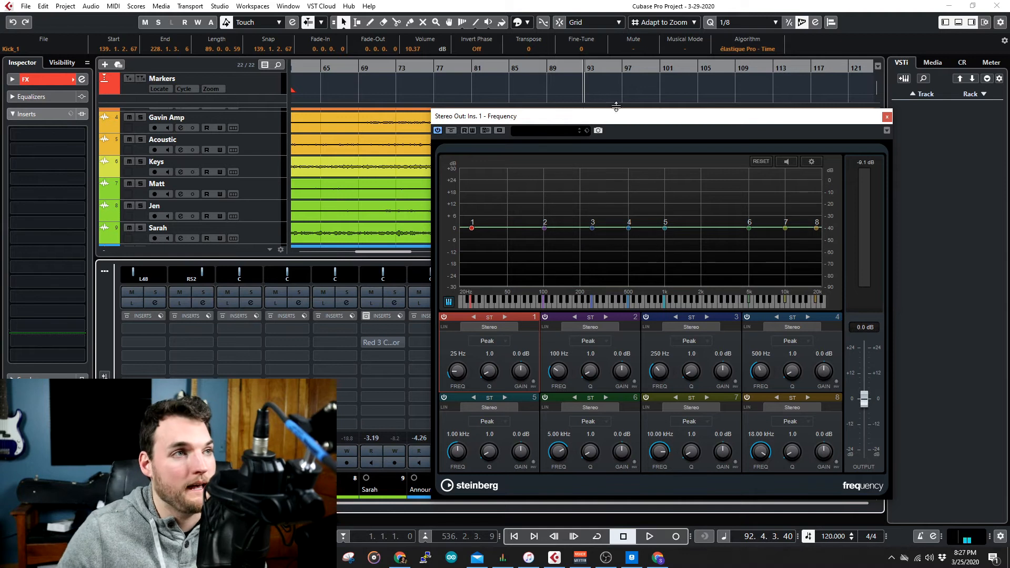
mouse_move(625, 121)
left_mouse_down()
mouse_move(767, 278)
mouse_move(753, 235)
mouse_move(779, 176)
mouse_move(706, 137)
mouse_move(626, 131)
left_mouse_up()
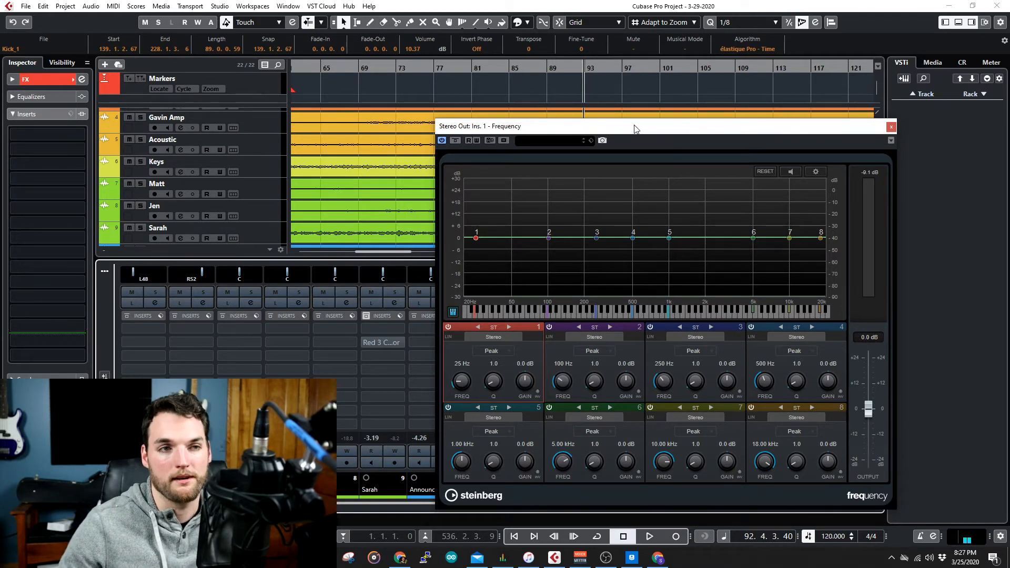
left_click_drag(635, 129, 606, 117)
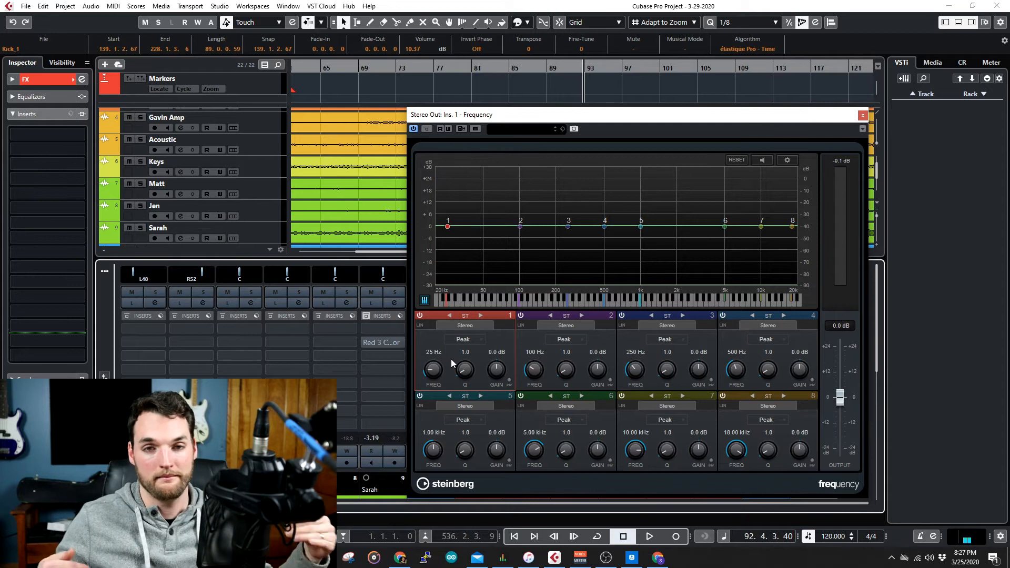
Make EQ band 1 a low shelf at 81 Hz with 10.6 dB gain and play the song.
left_click(463, 340)
left_click(476, 409)
left_click_drag(432, 370, 437, 361)
key("space")
left_click_drag(453, 115, 459, 192)
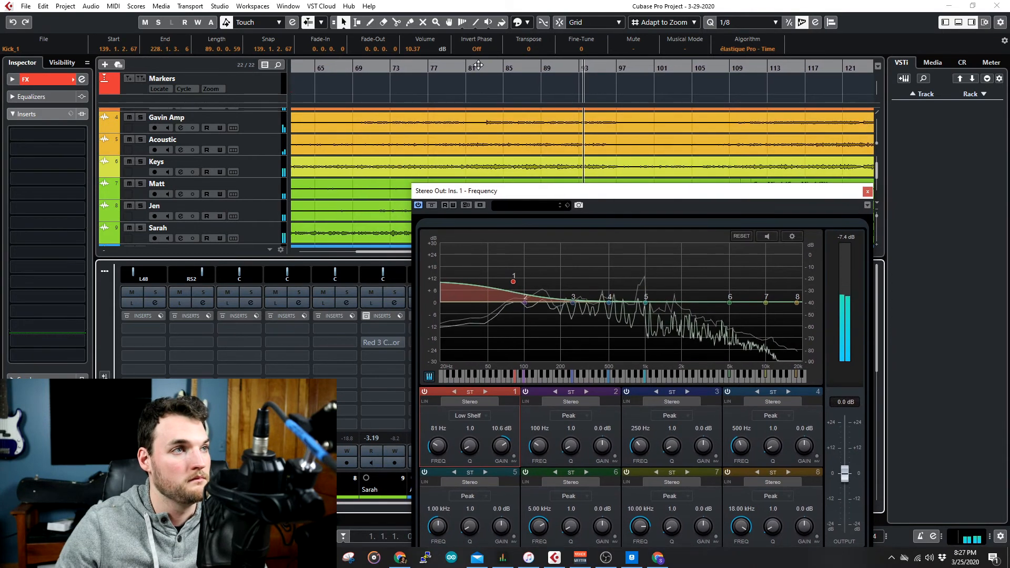
Make EQ band 8 a high shelf at 2.72 kHz with 5.5 dB gain.
left_click(774, 495)
left_click(794, 483)
mouse_move(802, 522)
left_mouse_down()
mouse_move(803, 507)
mouse_move(747, 521)
mouse_move(789, 525)
mouse_move(805, 507)
left_mouse_up()
left_click_drag(740, 522, 740, 565)
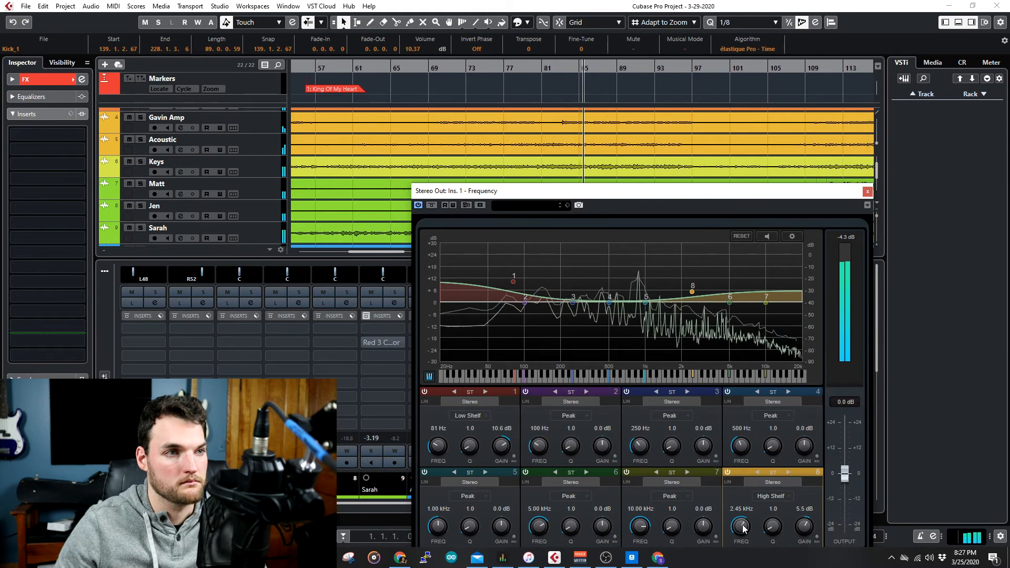
left_click_drag(743, 525, 745, 528)
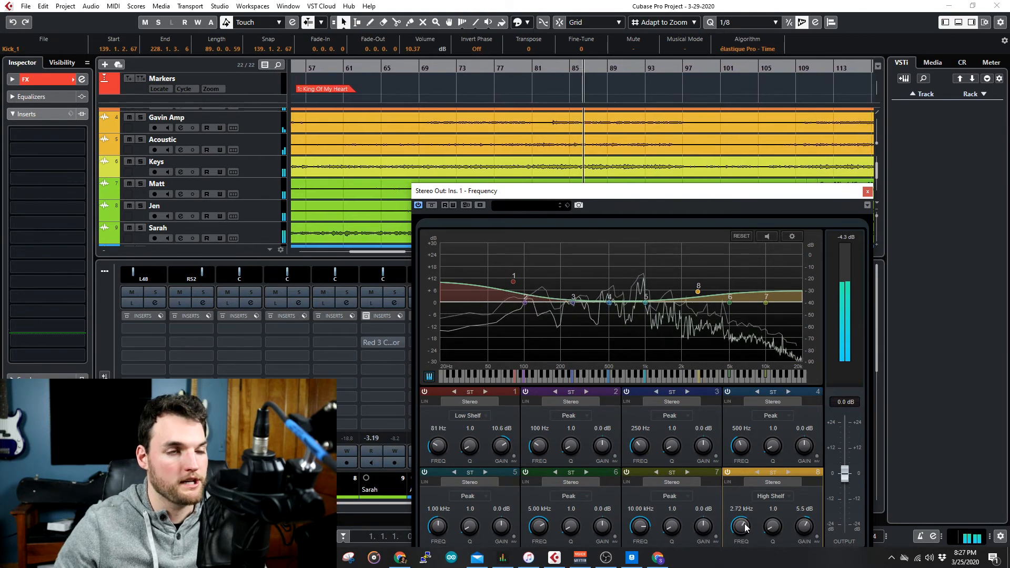
Restart playback and set the gain of EQ band 3 at 250 Hz to -2.9 dB.
key("space")
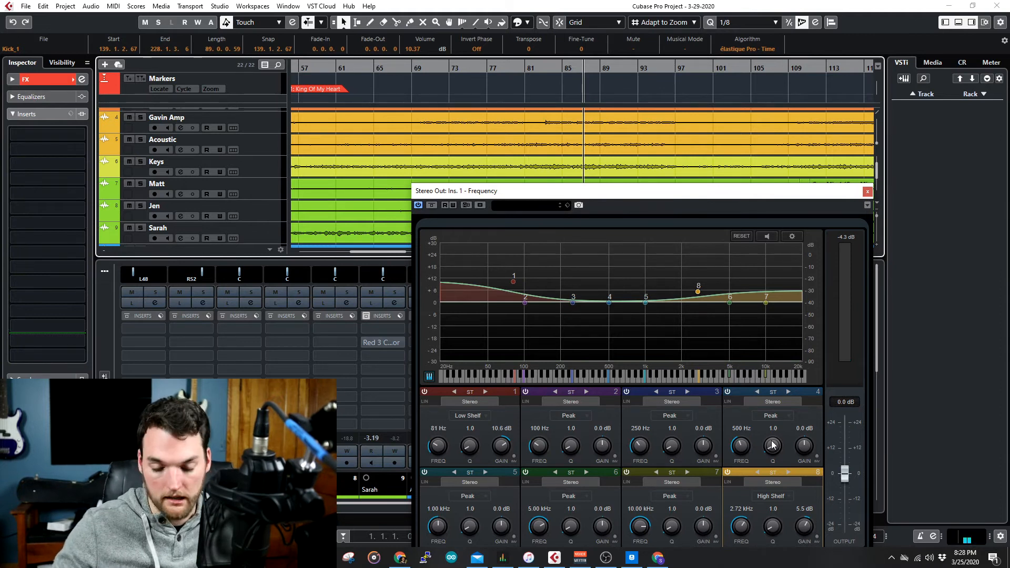
key("space")
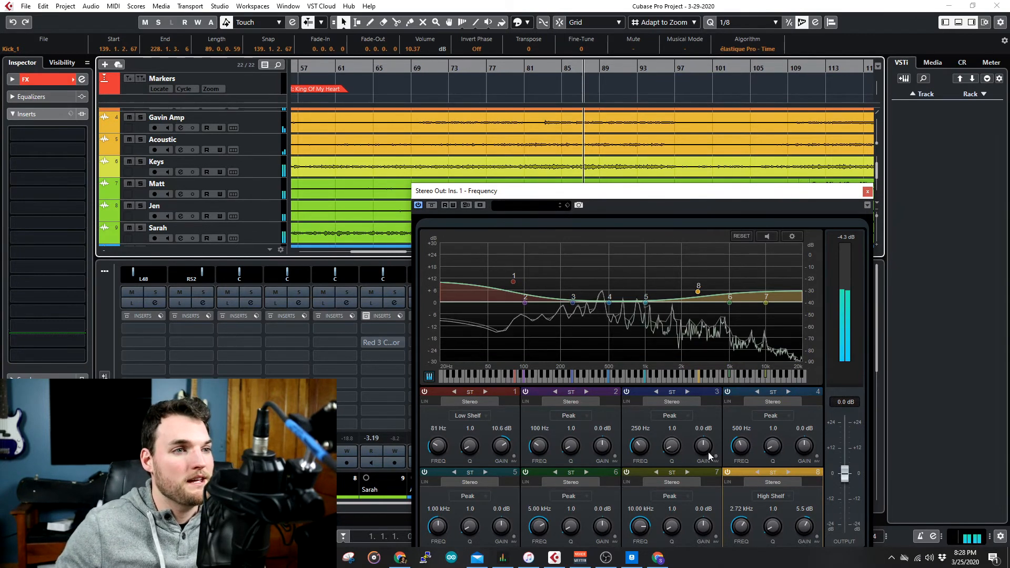
mouse_move(703, 450)
left_mouse_down()
mouse_move(708, 431)
mouse_move(703, 460)
mouse_move(710, 450)
left_mouse_up()
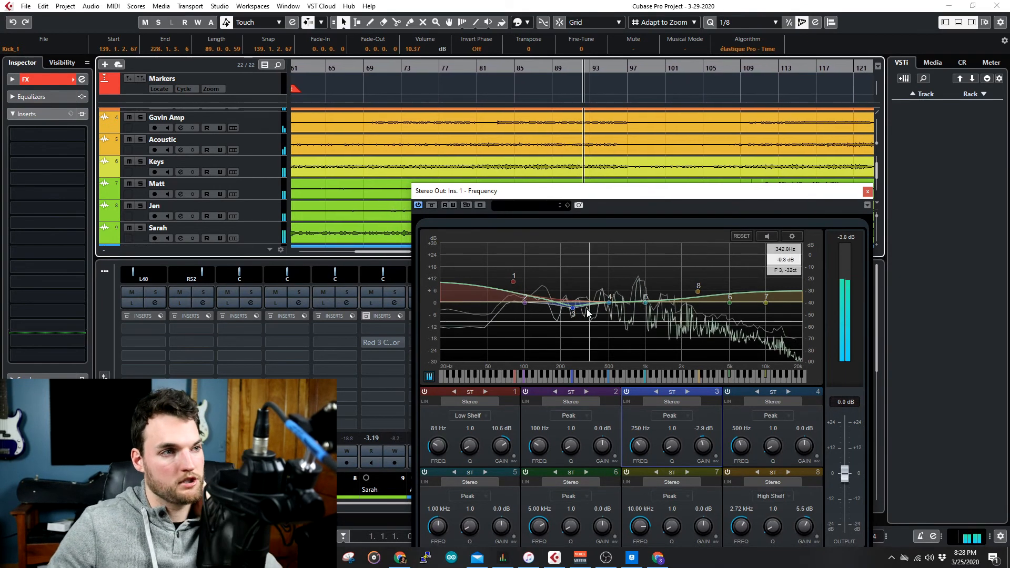
Compare the mix with the Frequency EQ bypassed and active from an earlier playback point, then close the EQ and stop playback.
left_click(434, 205)
left_click_drag(565, 192, 542, 252)
left_click(503, 76)
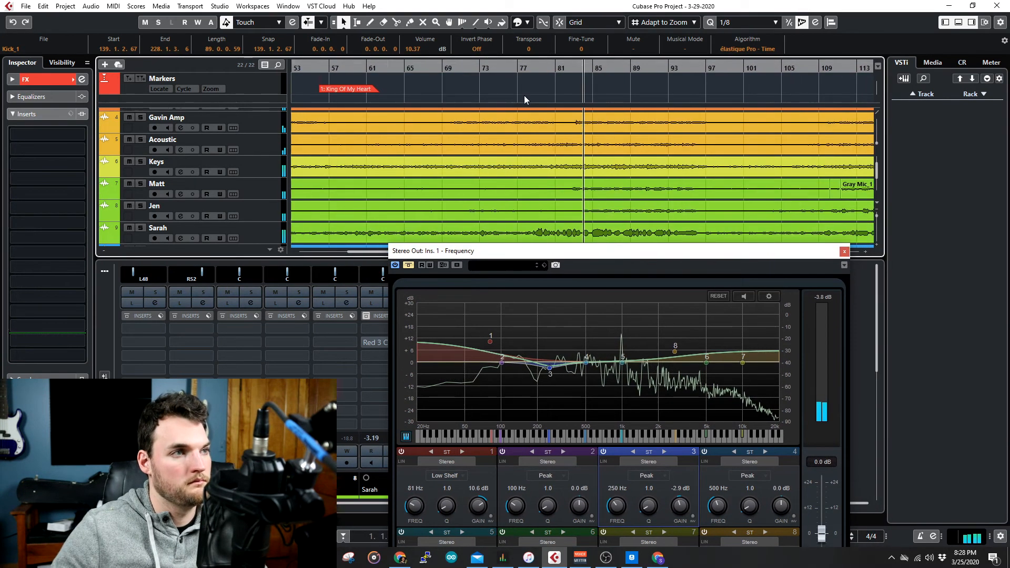
left_click(409, 265)
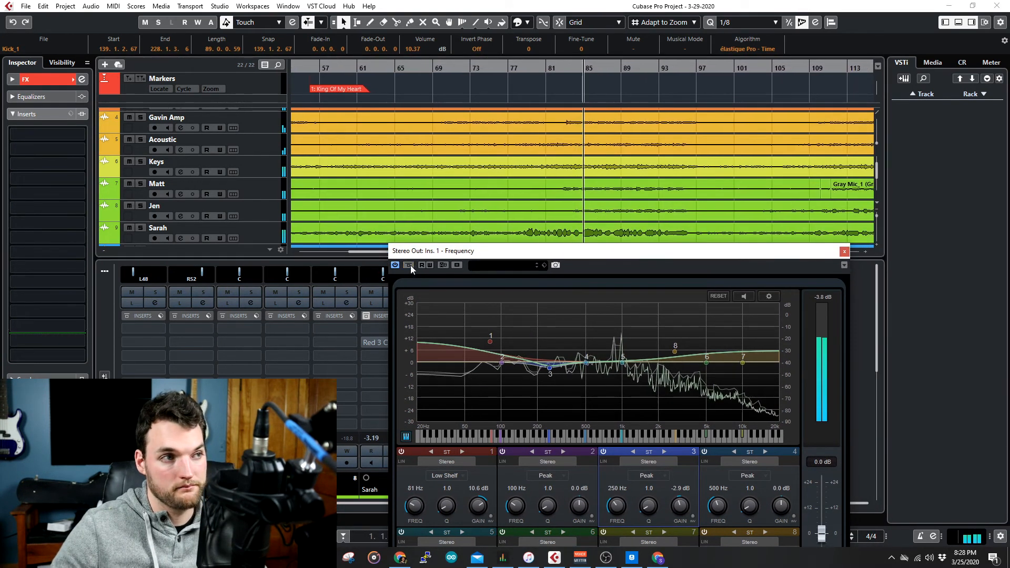
left_click_drag(644, 253, 580, 199)
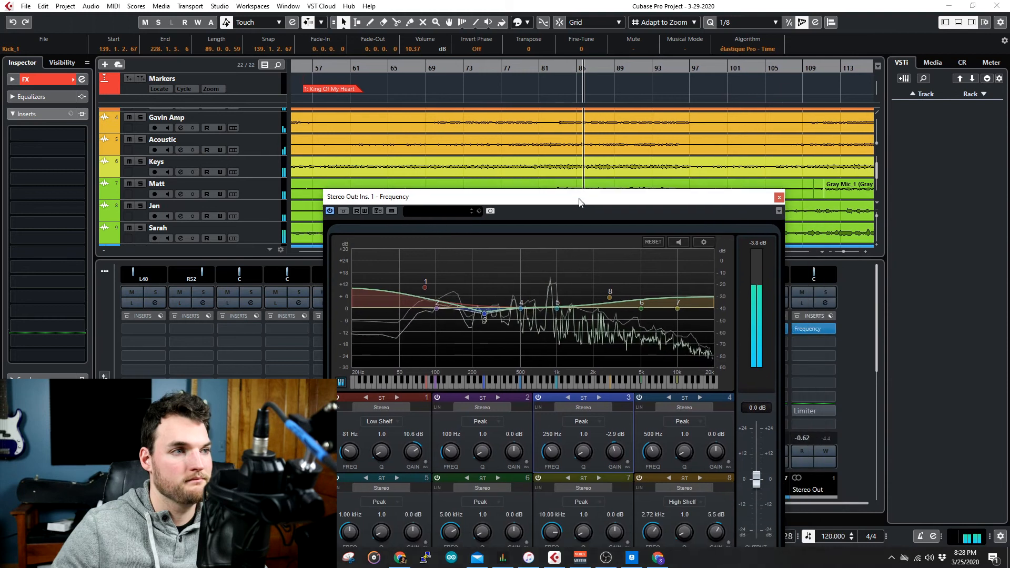
left_click(780, 197)
key("space")
Load the MultibandCompressor into the second insert slot of Stereo Out and move its window clear of the mixer.
left_click(824, 343)
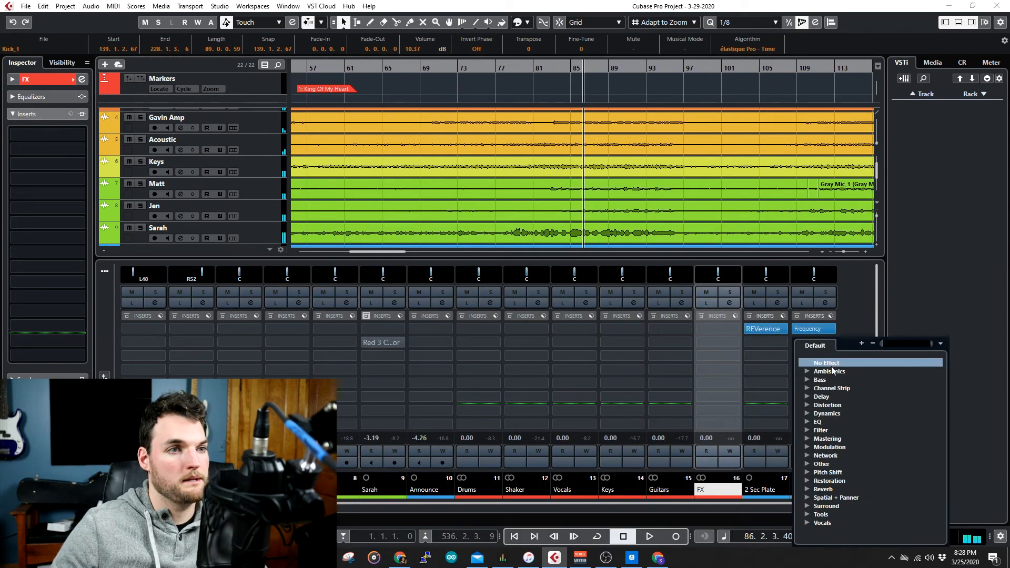
left_click(808, 414)
scroll(842, 453, "down", 4)
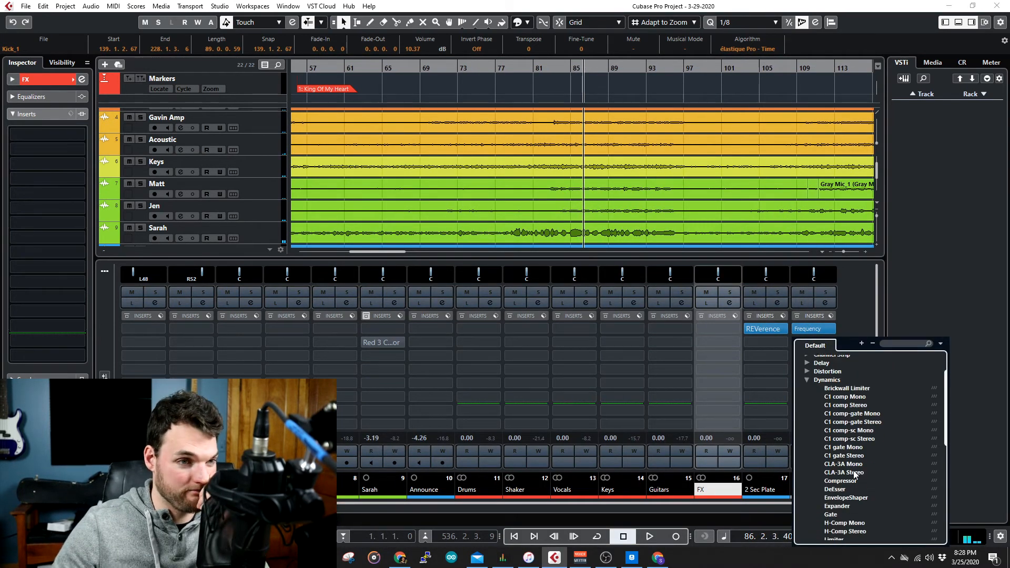
scroll(857, 474, "down", 1)
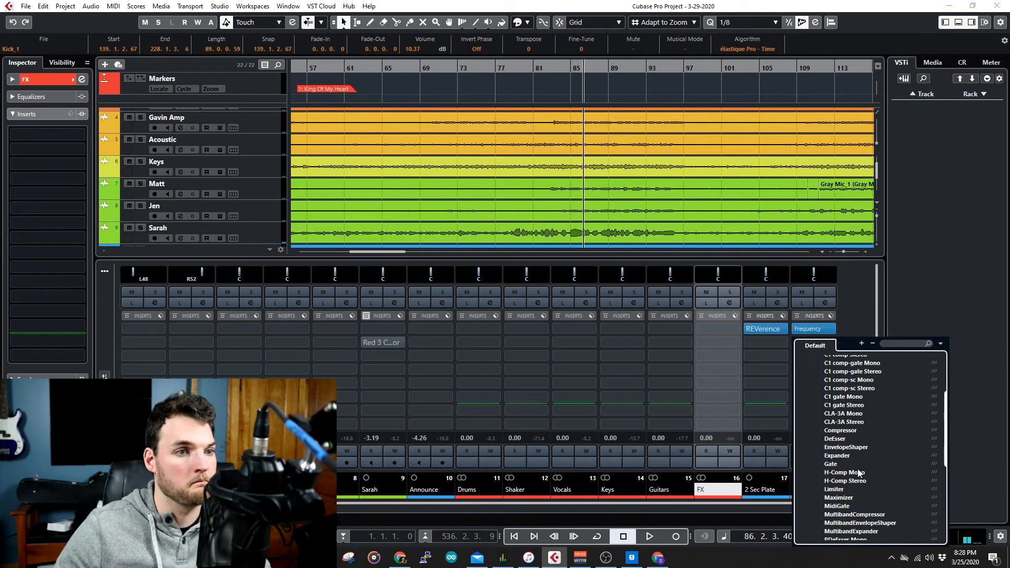
left_click(867, 516)
left_click_drag(592, 108, 188, 94)
During playback, set the multiband compressor thresholds to -23.4 dB for band 1, -25.2 dB for band 3 and -35.7 dB for band 4.
left_click(518, 71)
key("space")
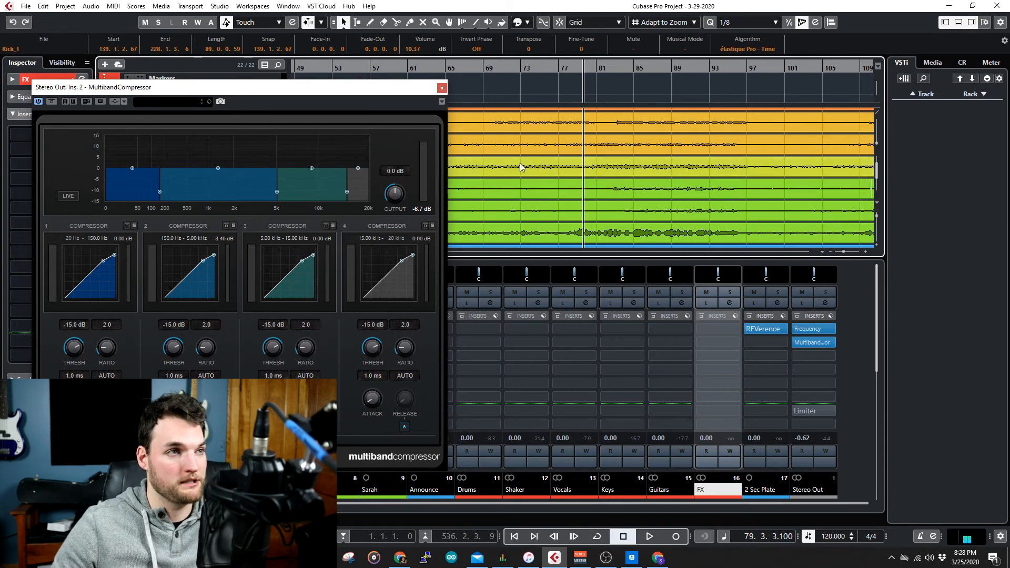
left_click(577, 72)
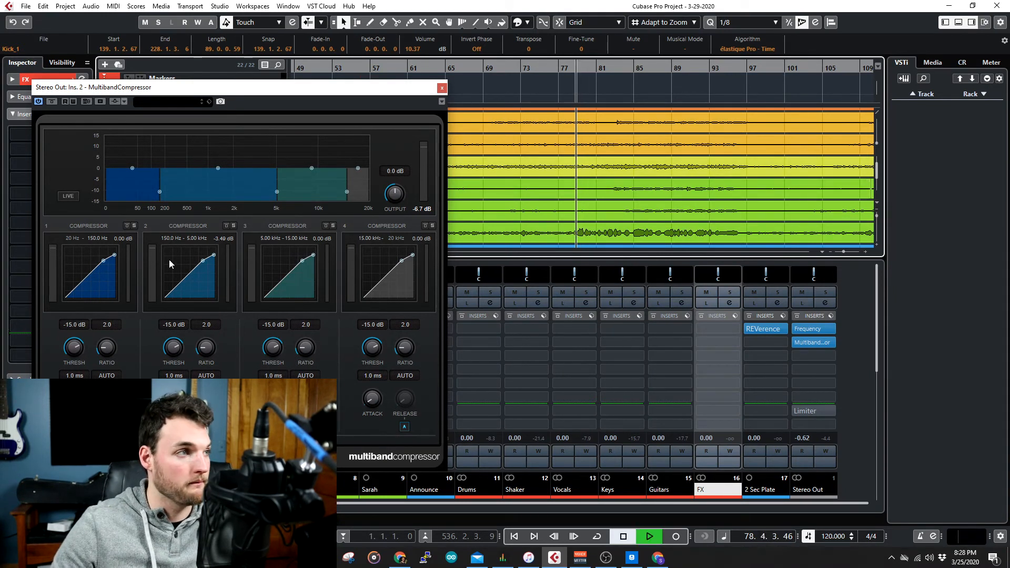
left_click_drag(81, 356, 73, 375)
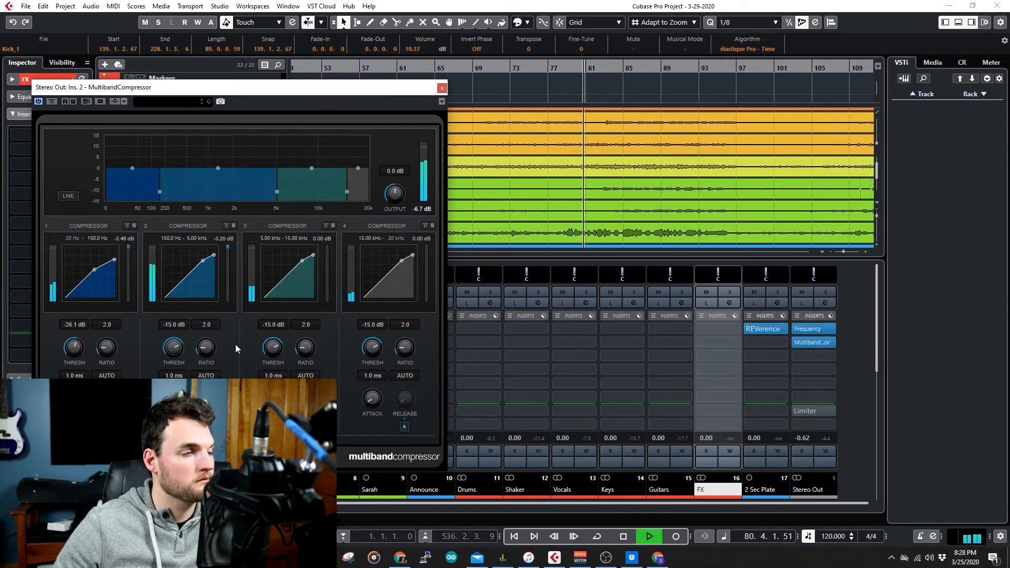
left_click_drag(276, 353, 275, 365)
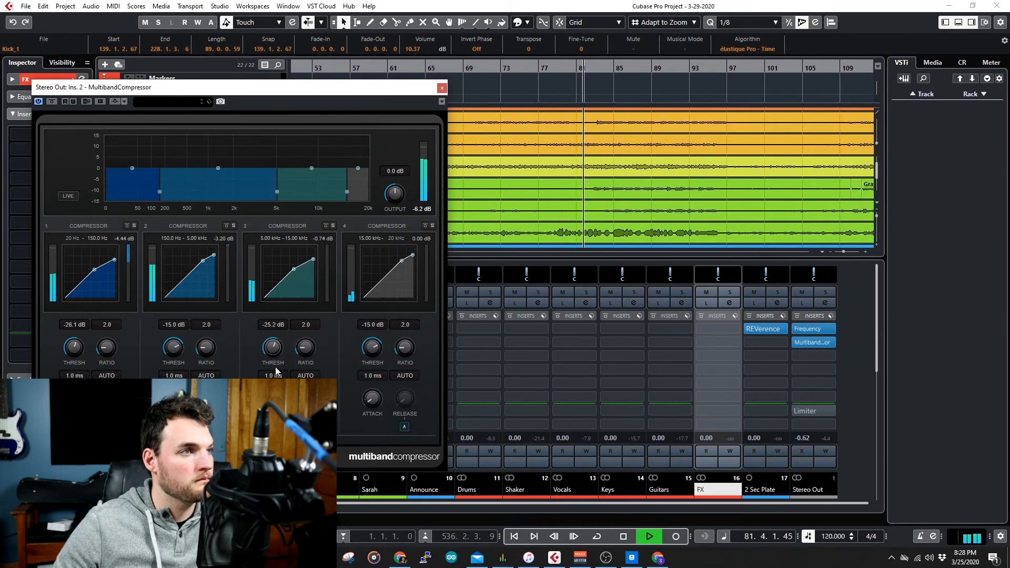
left_click_drag(70, 352, 73, 347)
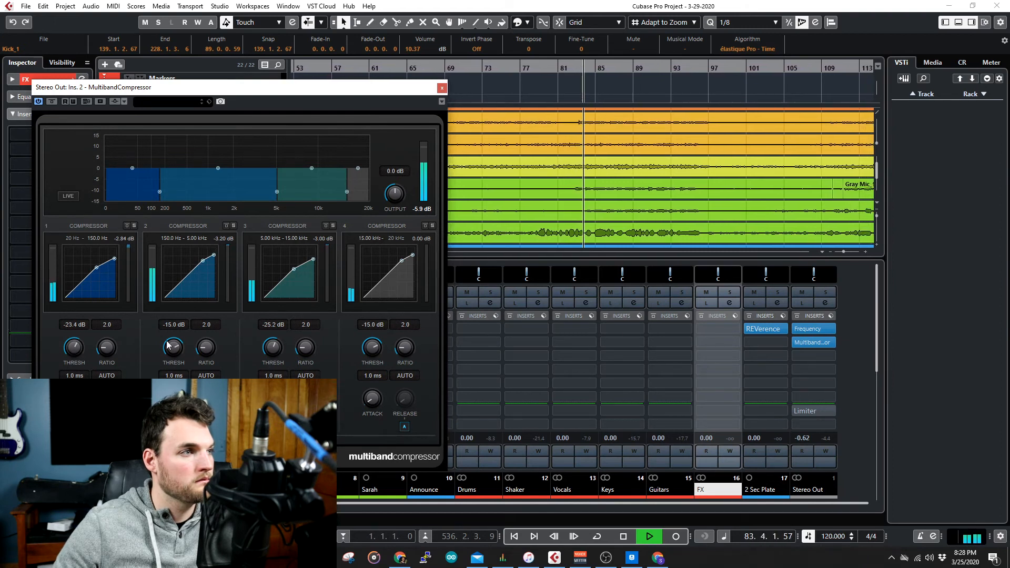
left_click_drag(271, 347, 271, 343)
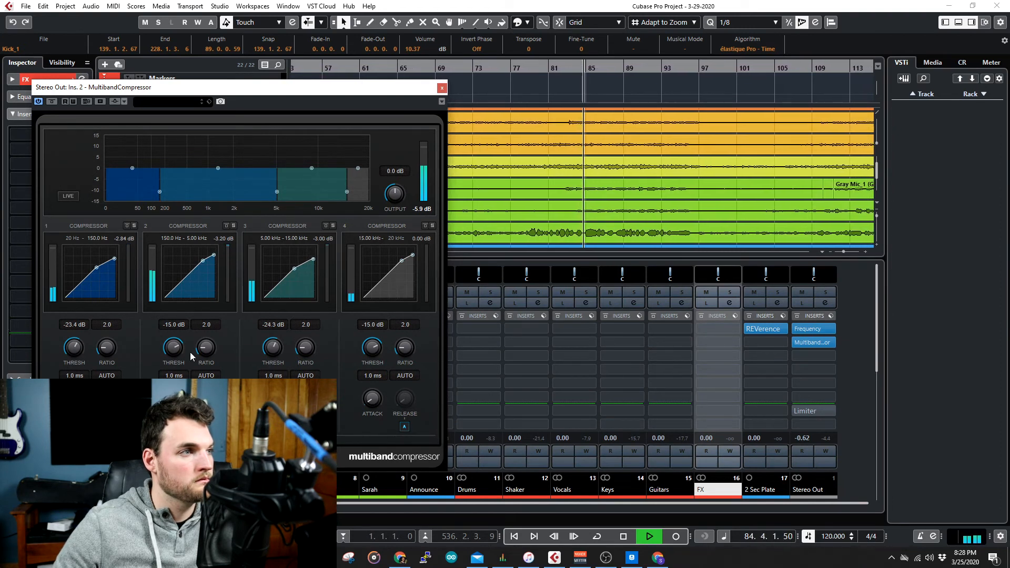
left_click_drag(272, 350, 272, 356)
left_click_drag(372, 348, 369, 390)
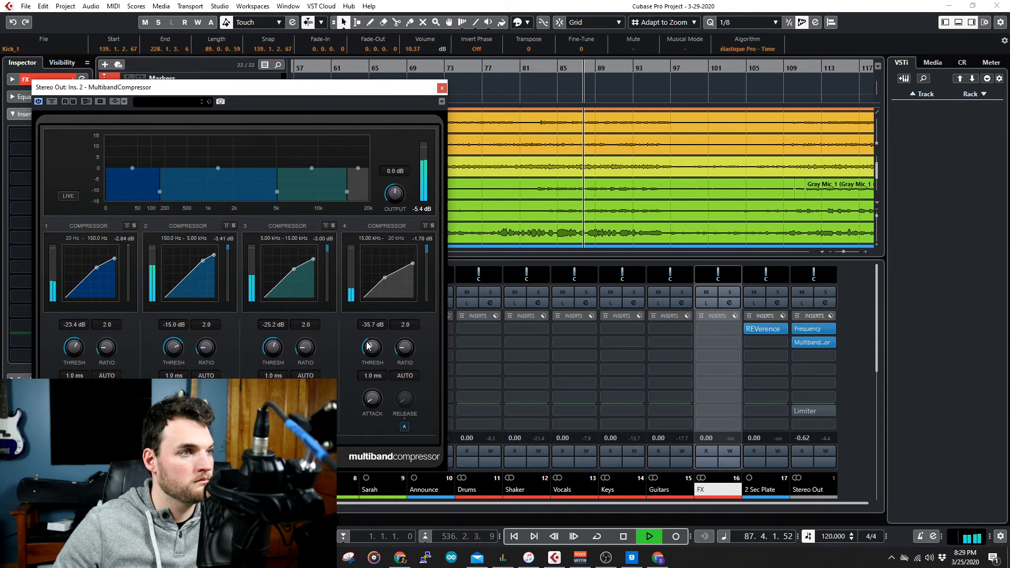
left_click(442, 87)
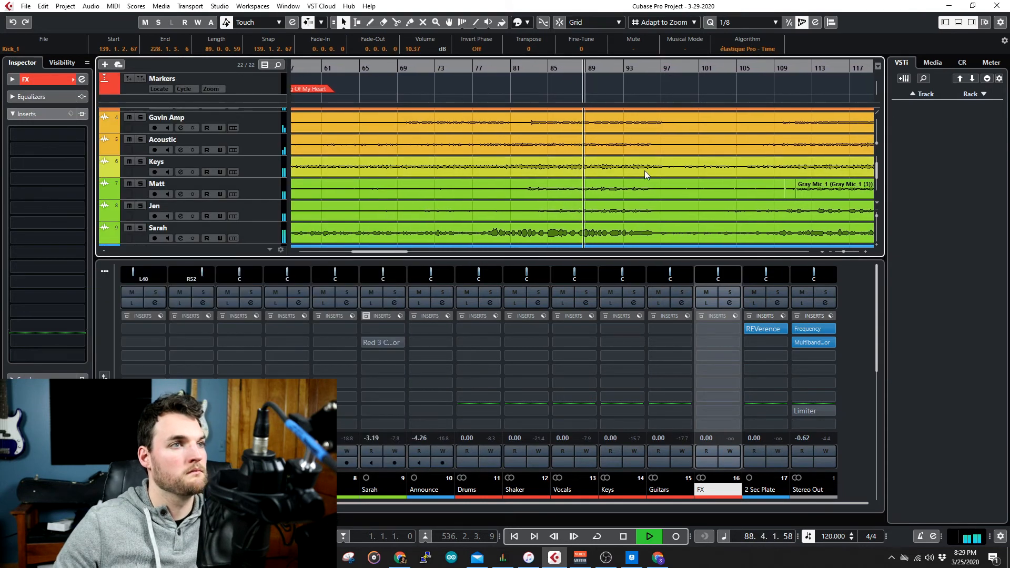
key("space")
Compare the song with all Stereo Out inserts bypassed and re-enabled, playing from an earlier point.
left_click(796, 322)
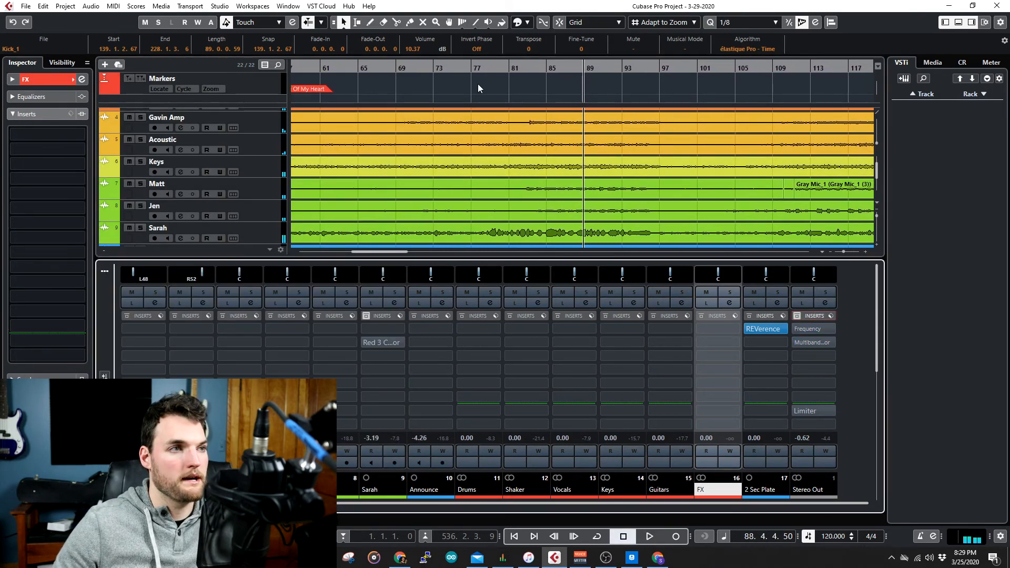
left_click(494, 80)
key("space")
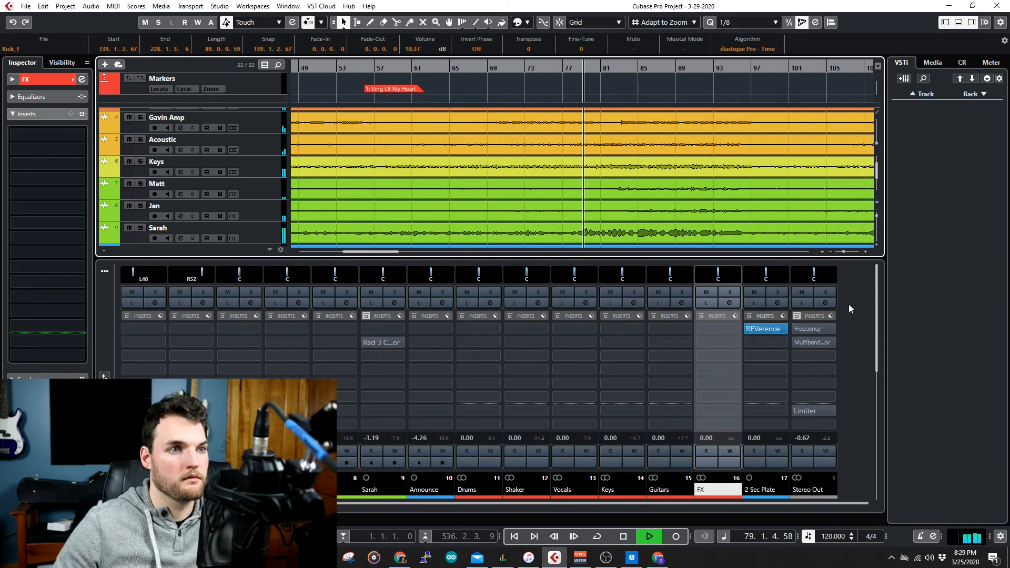
left_click(797, 316)
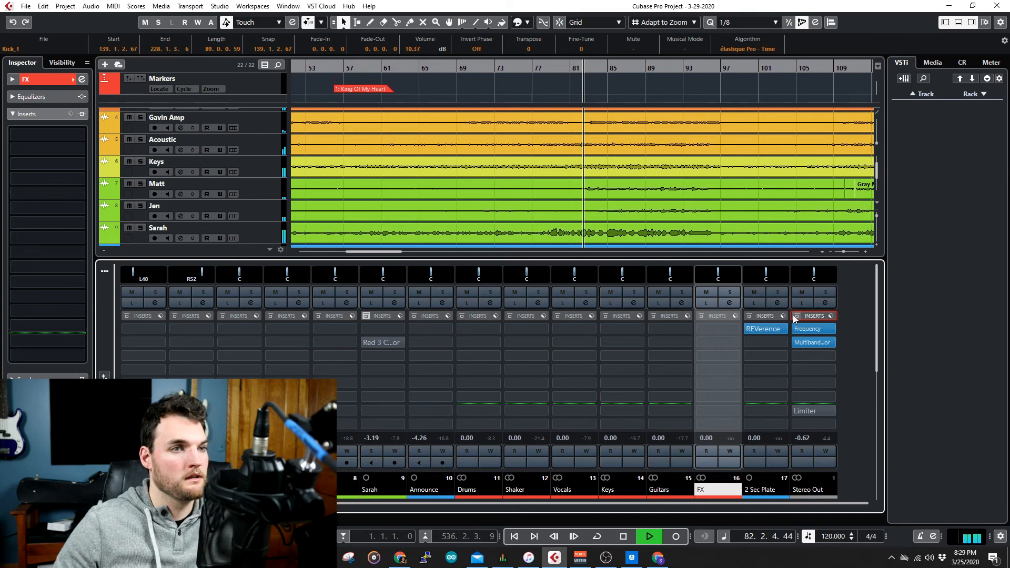
key("space")
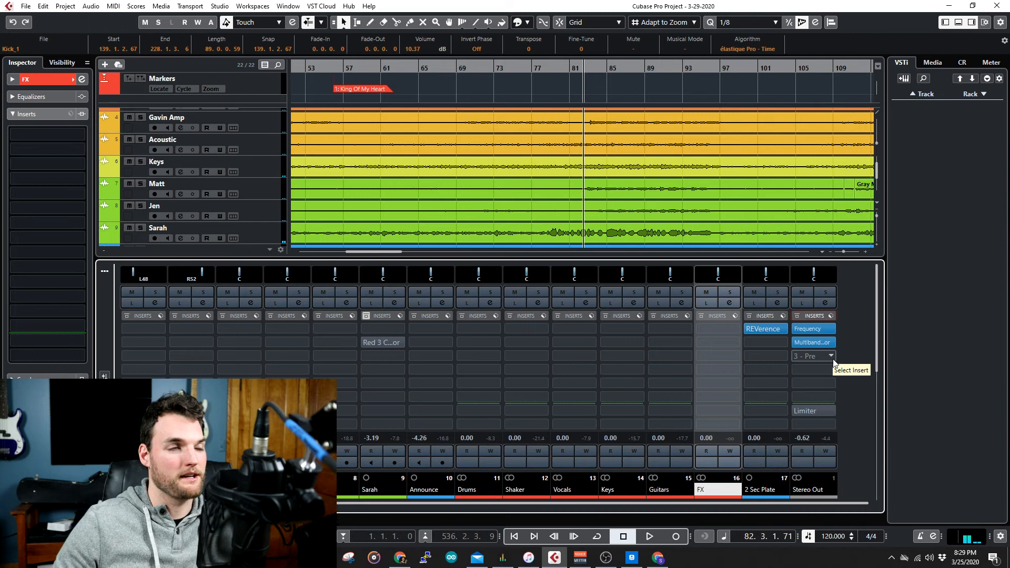
Load the CLA-3A Stereo compressor into the third insert slot of Stereo Out and reposition its window.
left_click(832, 359)
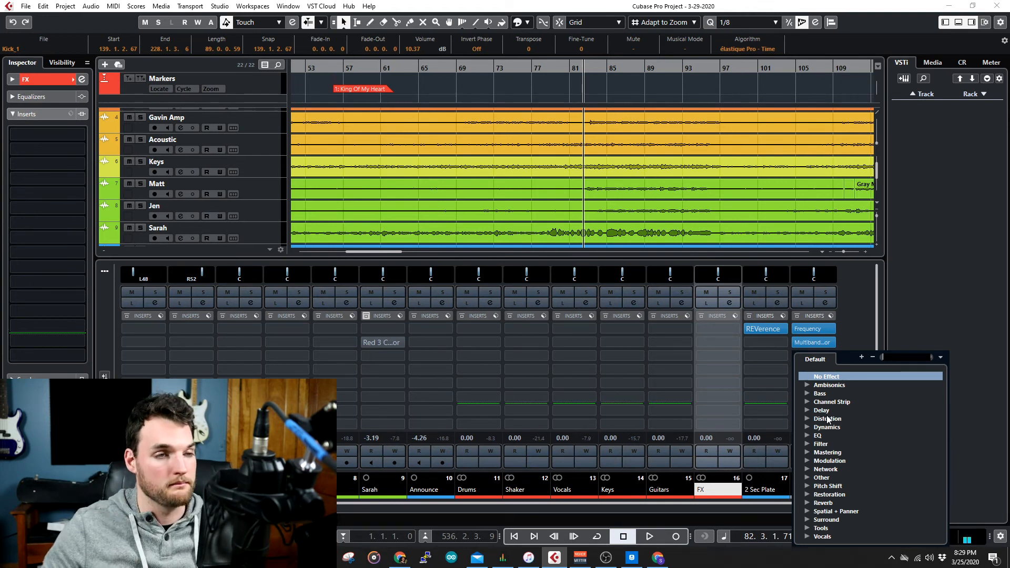
left_click(809, 427)
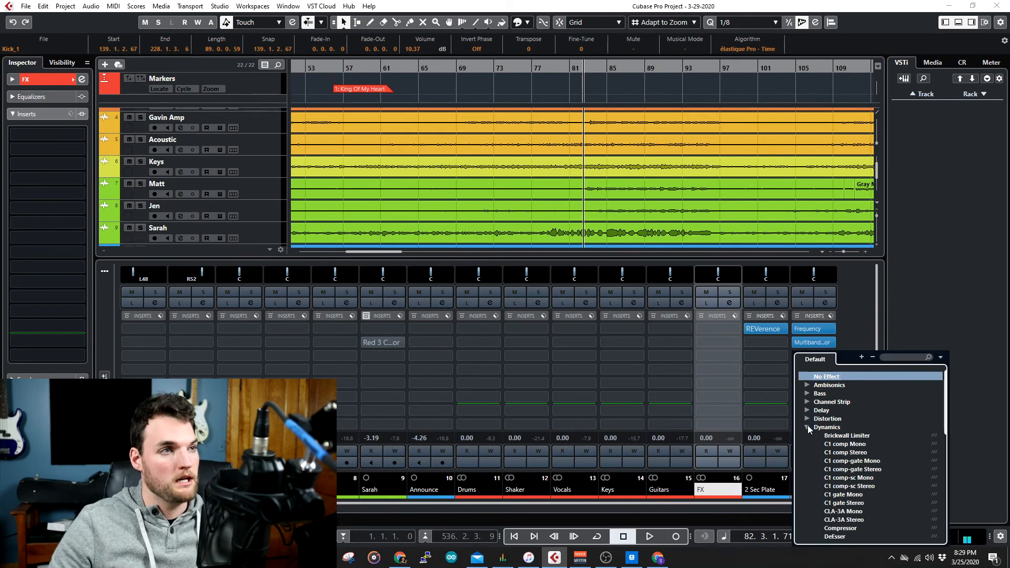
scroll(807, 425, "down", 2)
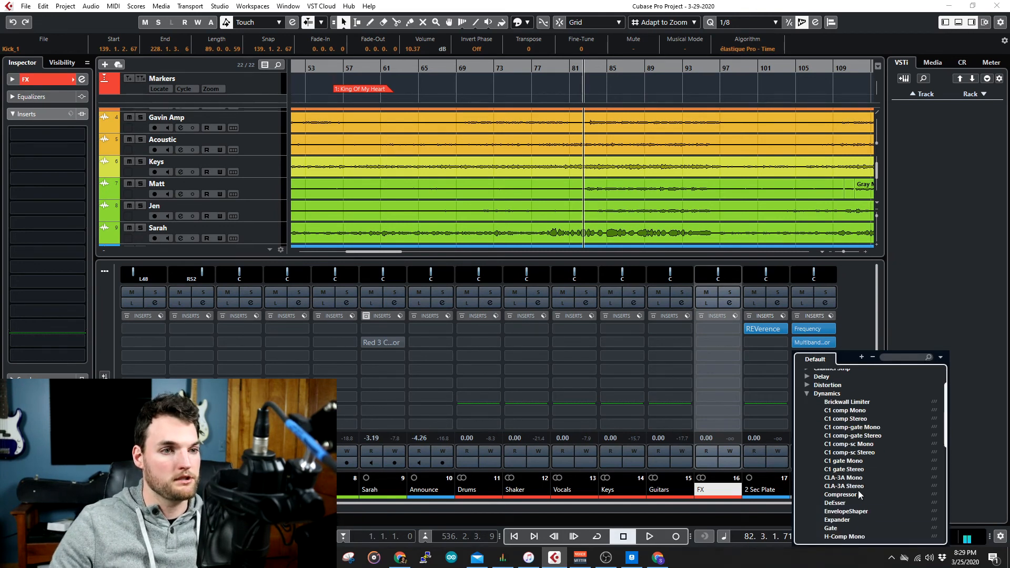
left_click(857, 486)
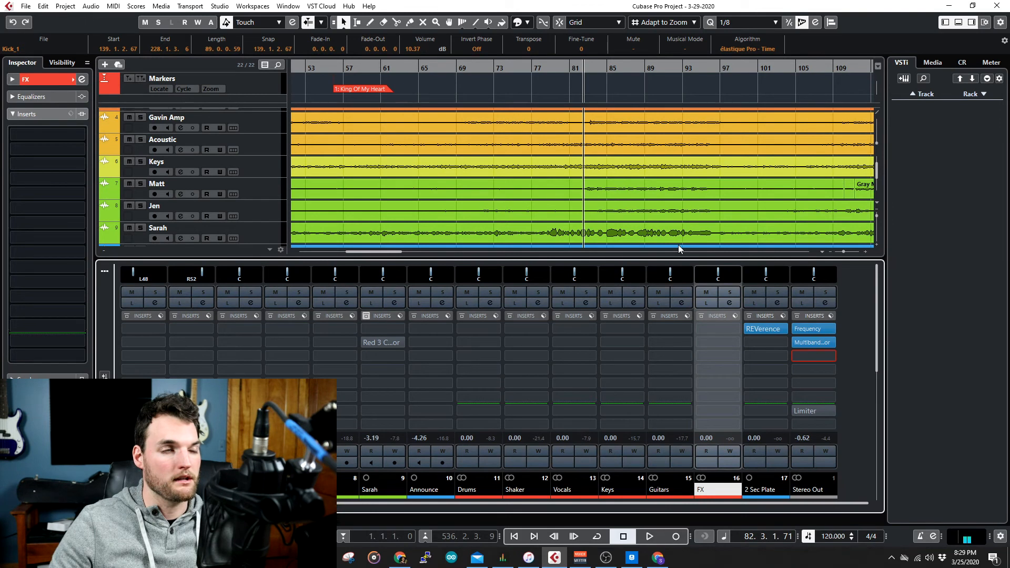
left_click_drag(578, 187, 384, 249)
Lower the CLA-3A peak reduction to about 3 and its gain to about 4, checking against playback.
key("space")
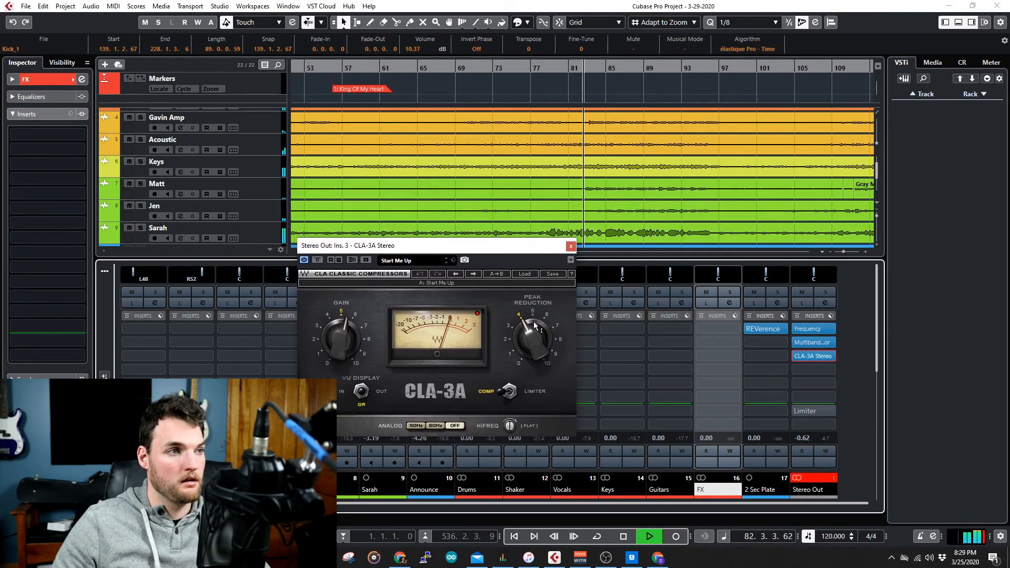
left_click_drag(534, 338, 534, 352)
key("space")
left_click_drag(341, 339, 341, 357)
key("space")
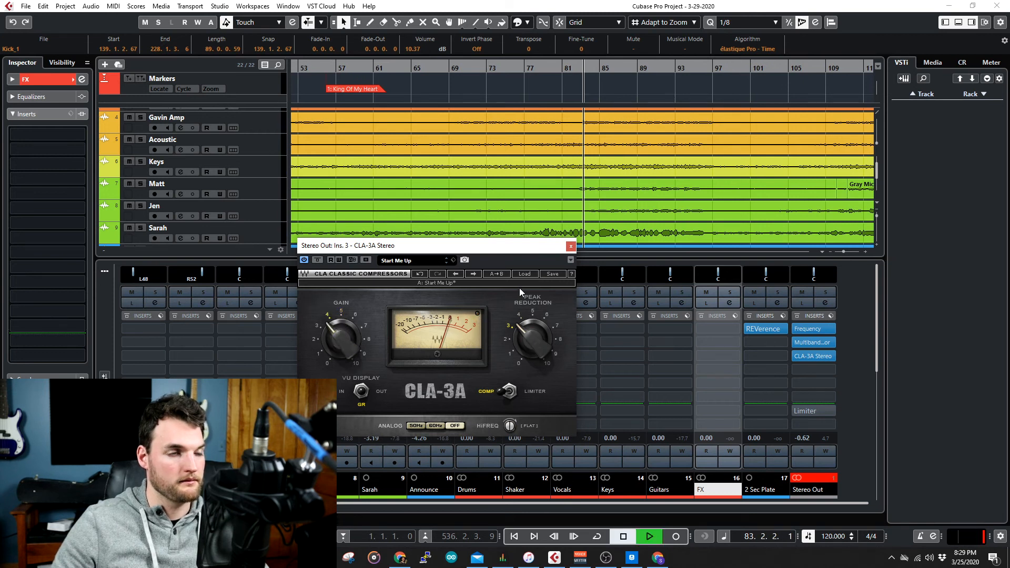
Raise the CLA-3A gain and peak reduction to about 4.5 each, comparing against bypass during playback, and close the plugin.
left_click_drag(349, 343, 349, 337)
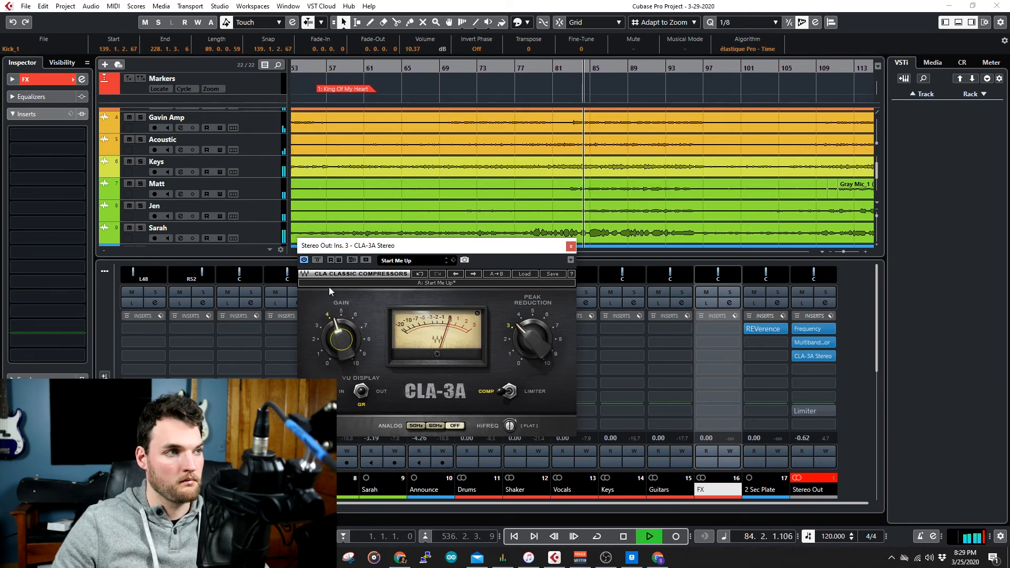
left_click(318, 261)
left_click(318, 260)
left_click_drag(545, 327, 545, 314)
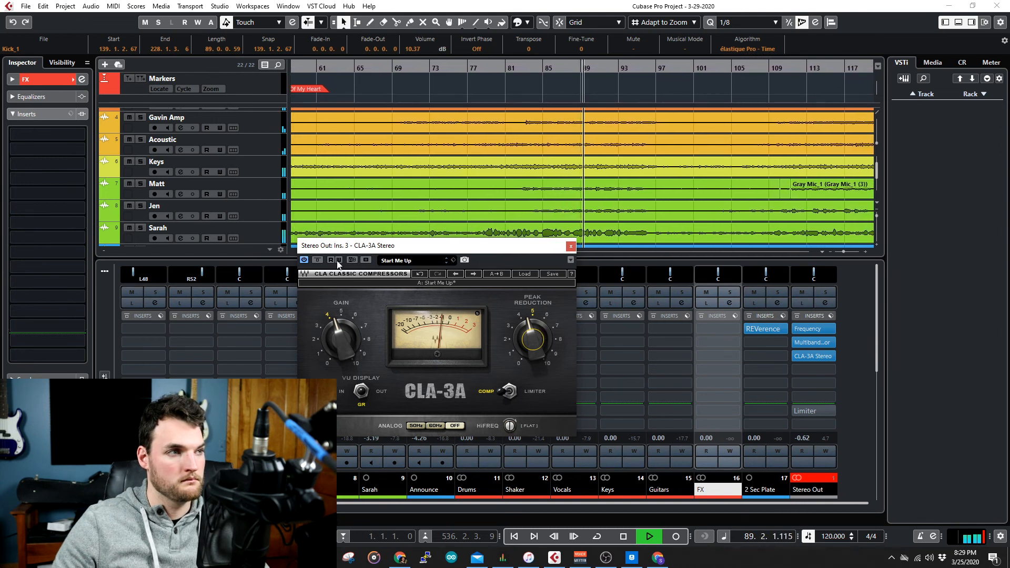
left_click(571, 246)
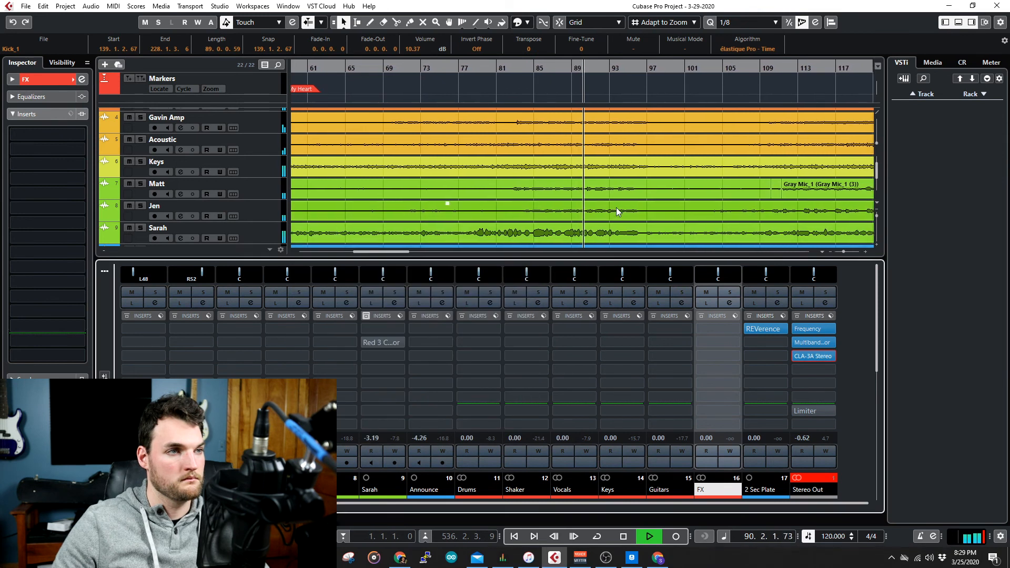
key("space")
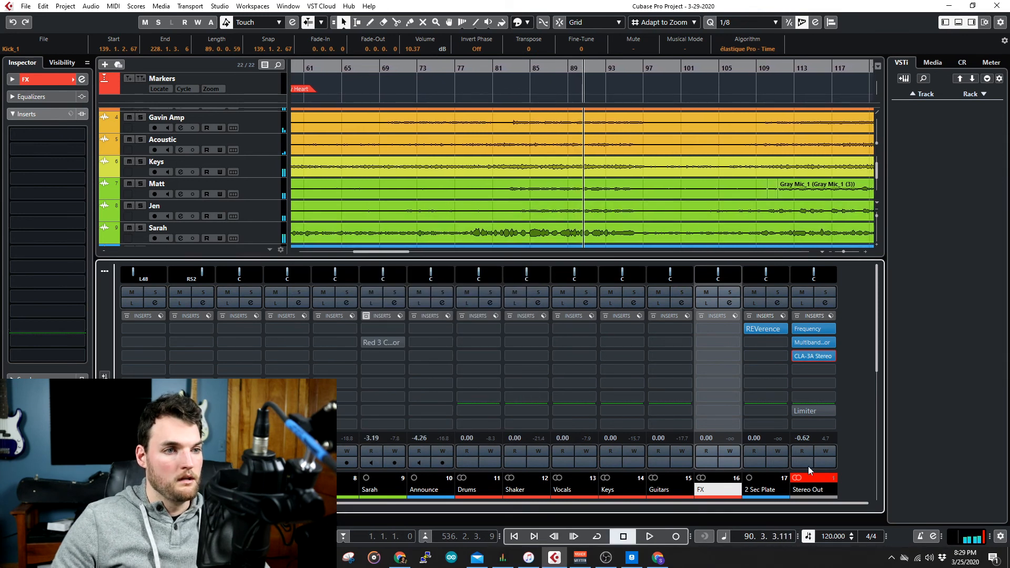
Reset the Stereo Out clip indicator and compare playback from around bar 78 with all Stereo Out inserts bypassed and re-enabled.
left_click(812, 480)
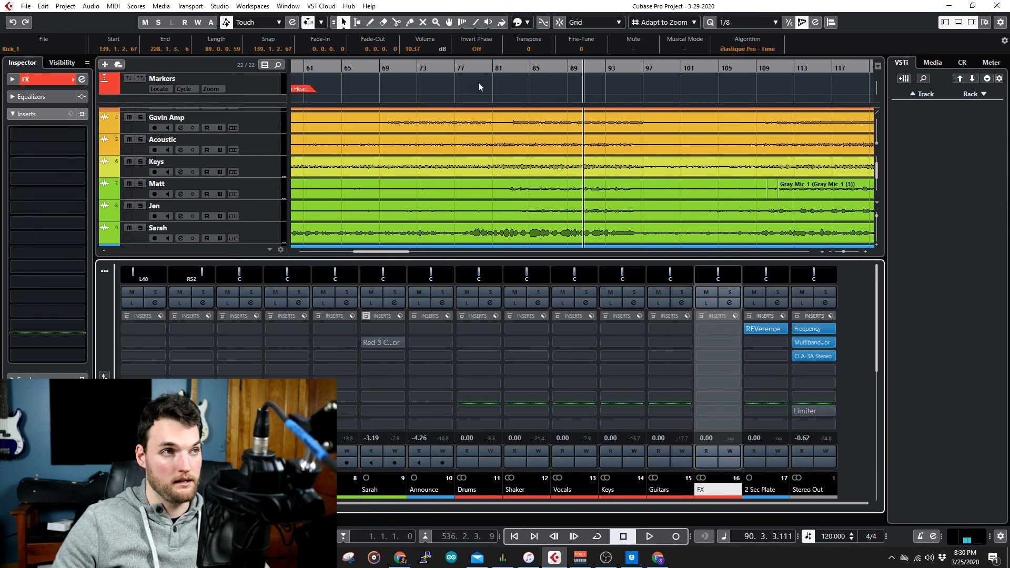
left_click(472, 70)
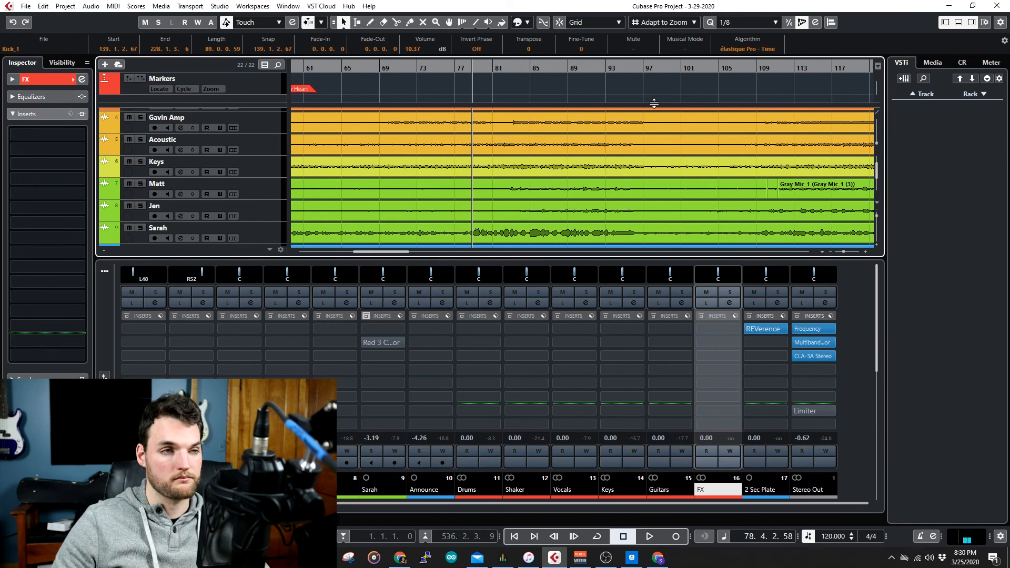
key("space")
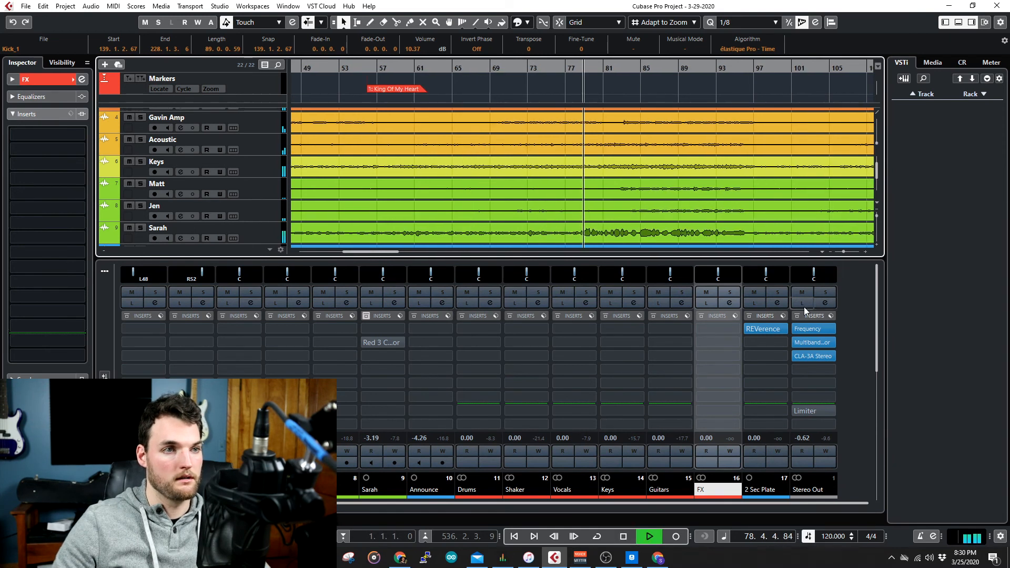
left_click(797, 316)
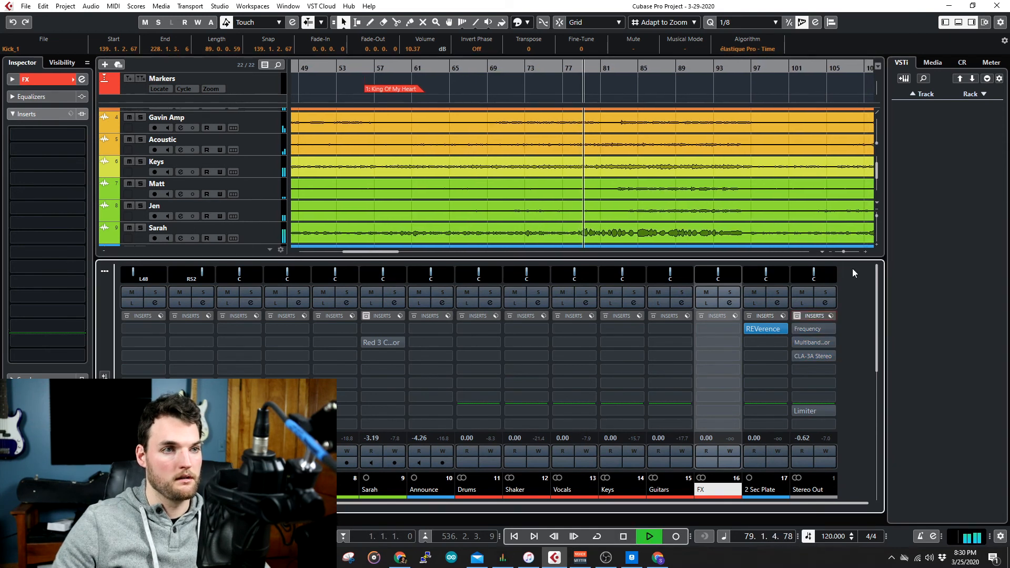
left_click(797, 319)
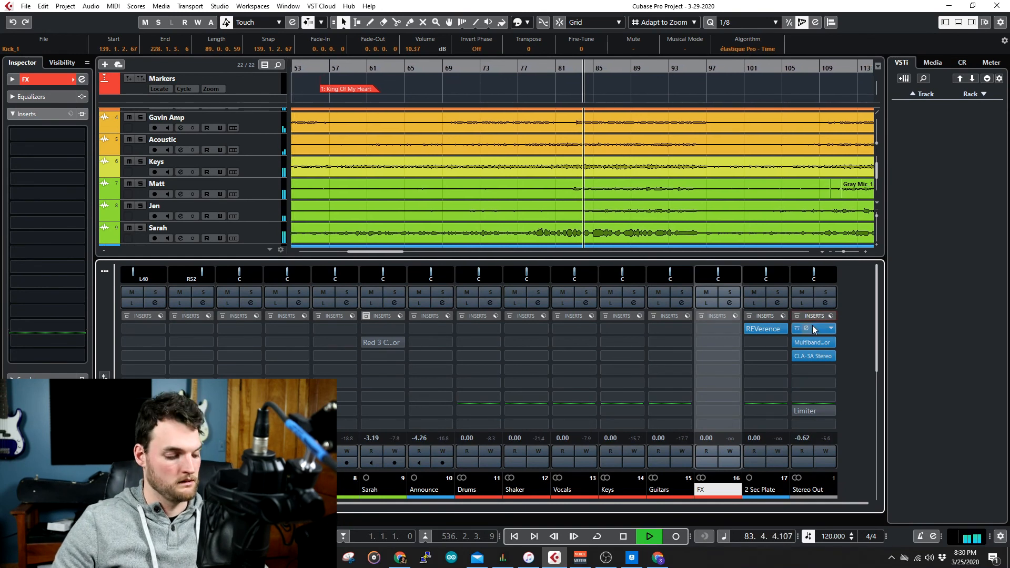
key("space")
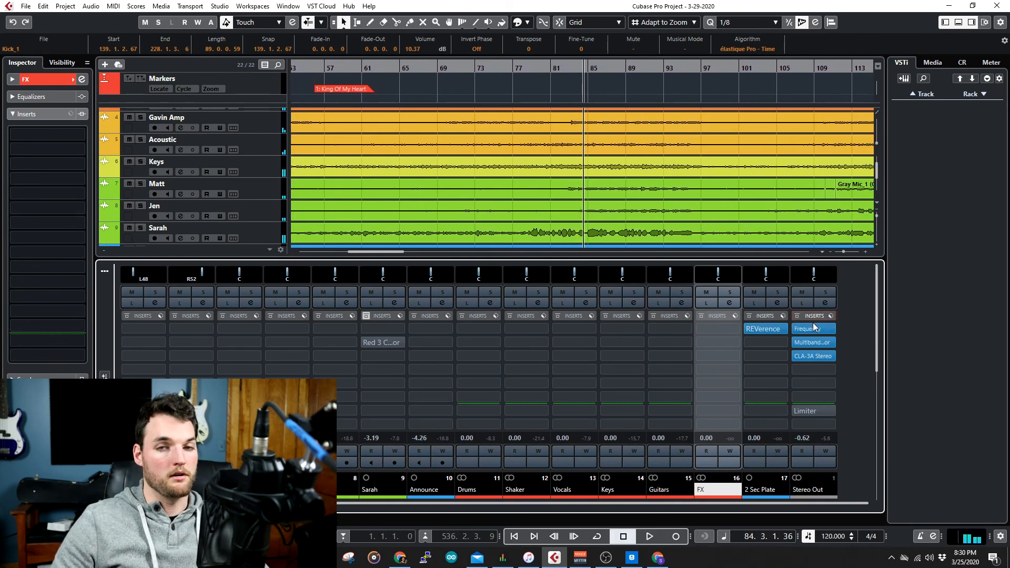